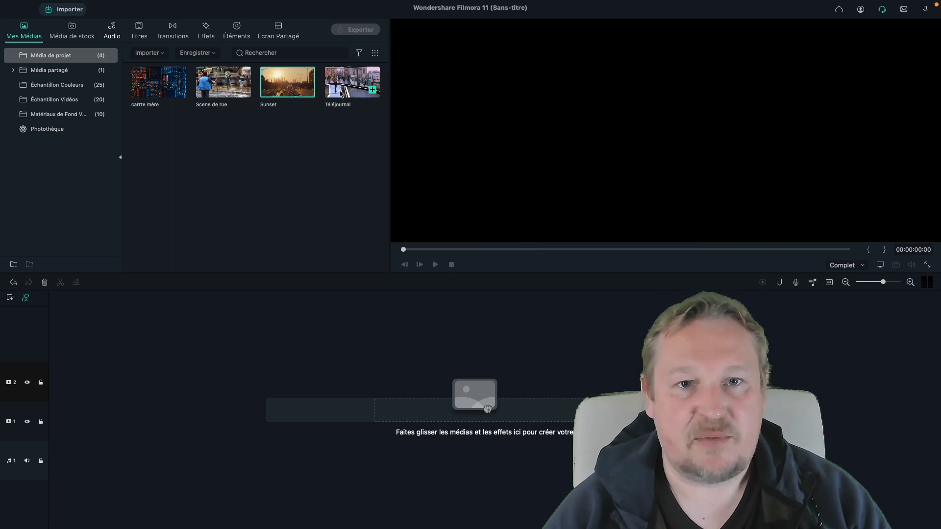
- Place the Téléjournal clip on the first video track and the Scene de rue clip on the second track above it
{"action": "left_click", "coordinate": [345, 87]}
{"action": "left_click_drag", "start_coordinate": [314, 171], "coordinate": [53, 422]}
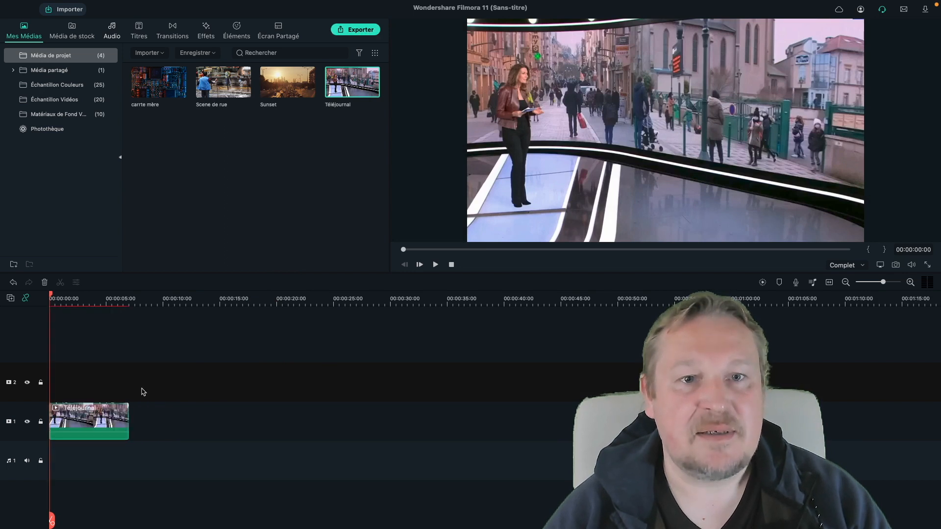
{"action": "left_click", "coordinate": [219, 84]}
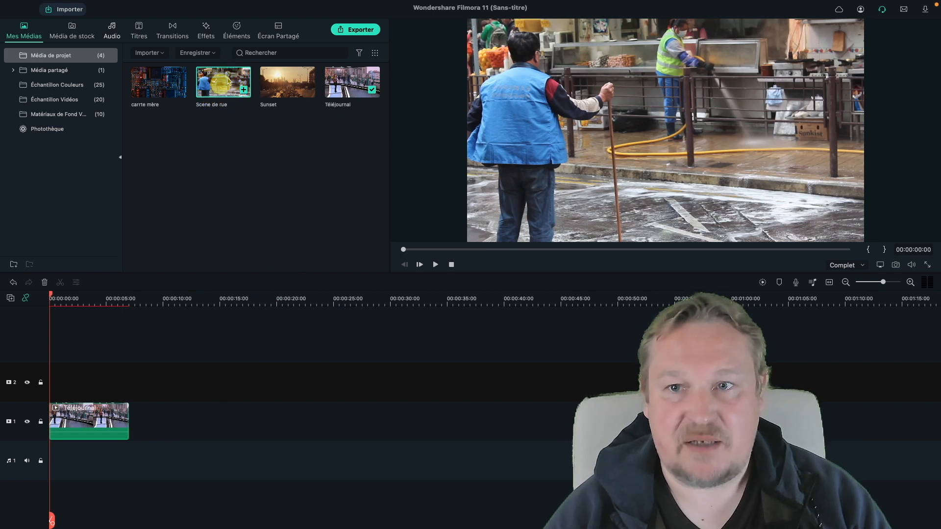
{"action": "left_click_drag", "start_coordinate": [221, 120], "coordinate": [64, 376]}
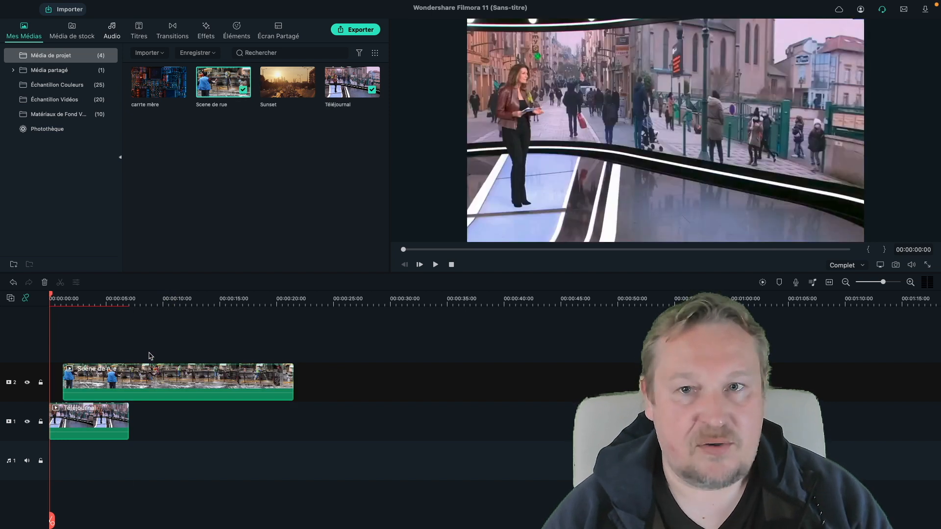
- Apply a Simple ligne mask to the street clip and move its line beyond the frame's right edge
{"action": "double_click", "coordinate": [82, 377]}
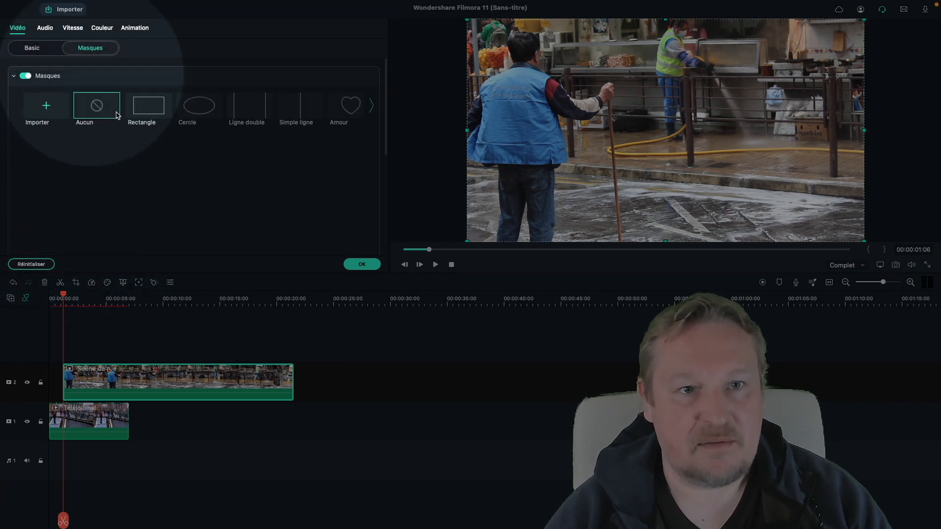
{"action": "left_click", "coordinate": [296, 114]}
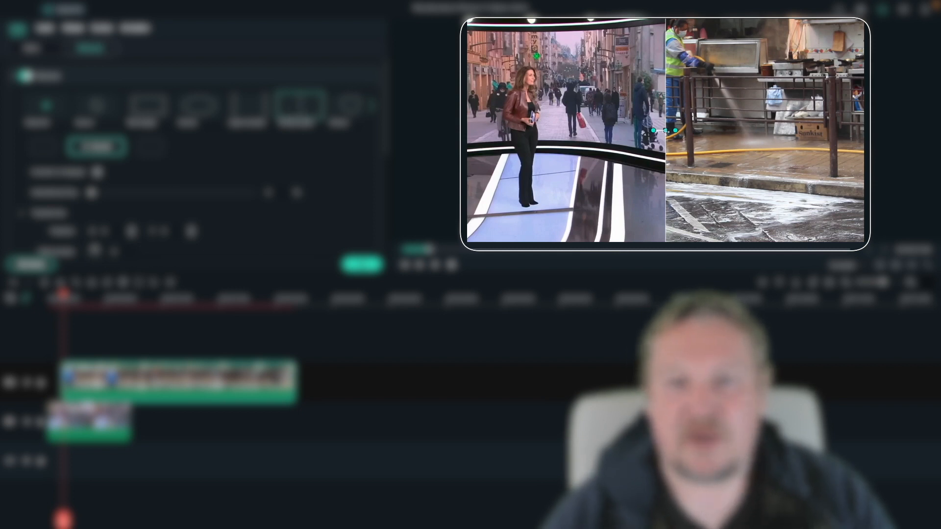
{"action": "left_click_drag", "start_coordinate": [666, 131], "coordinate": [887, 142]}
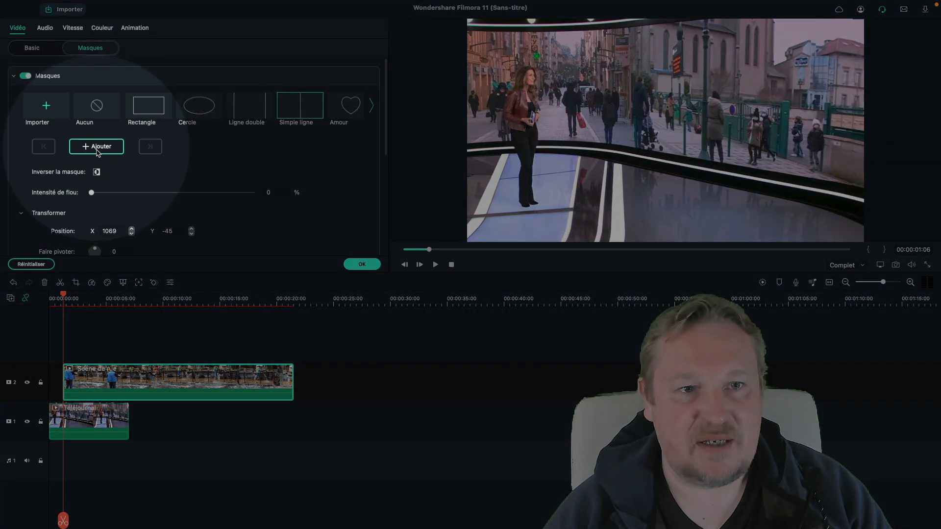
- Keyframe the mask at the clip's start, then reset the mask position at about 3 seconds
{"action": "left_click", "coordinate": [97, 150]}
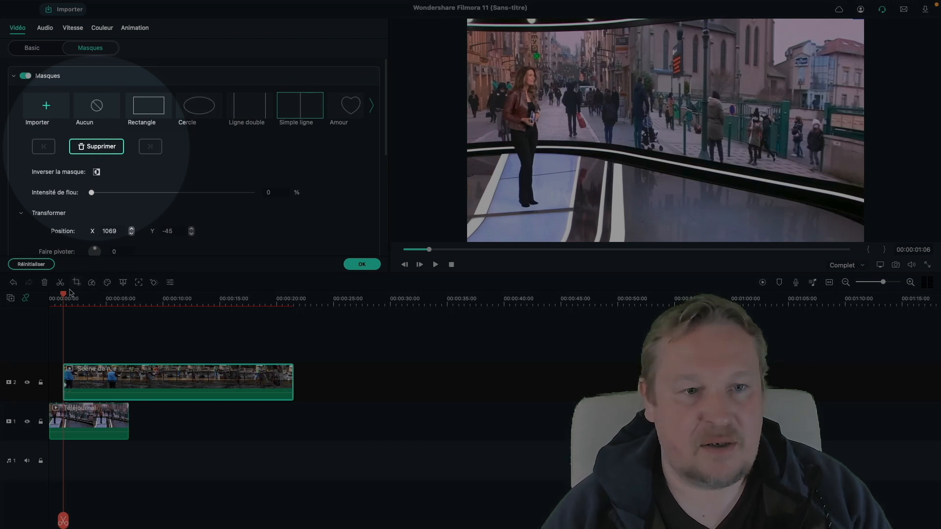
{"action": "left_click_drag", "start_coordinate": [64, 293], "coordinate": [73, 294]}
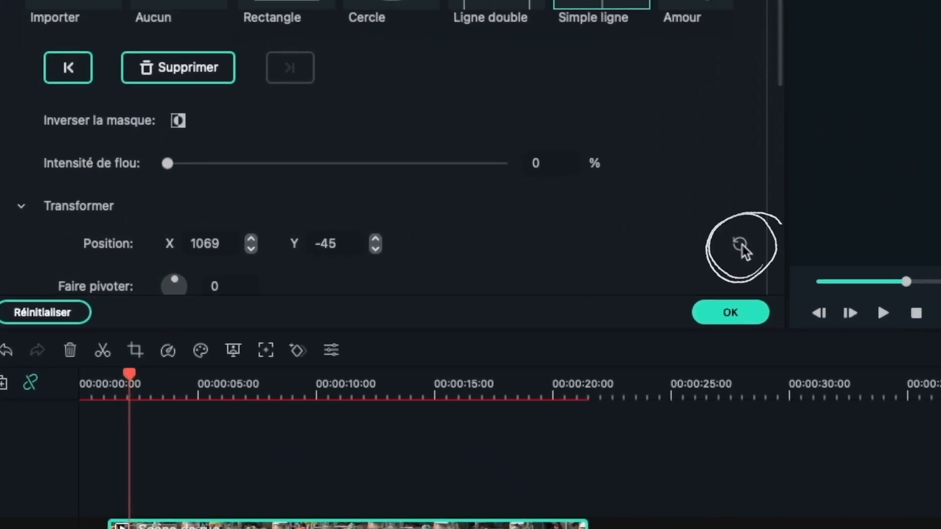
{"action": "left_click", "coordinate": [740, 243]}
{"action": "left_click", "coordinate": [214, 243]}
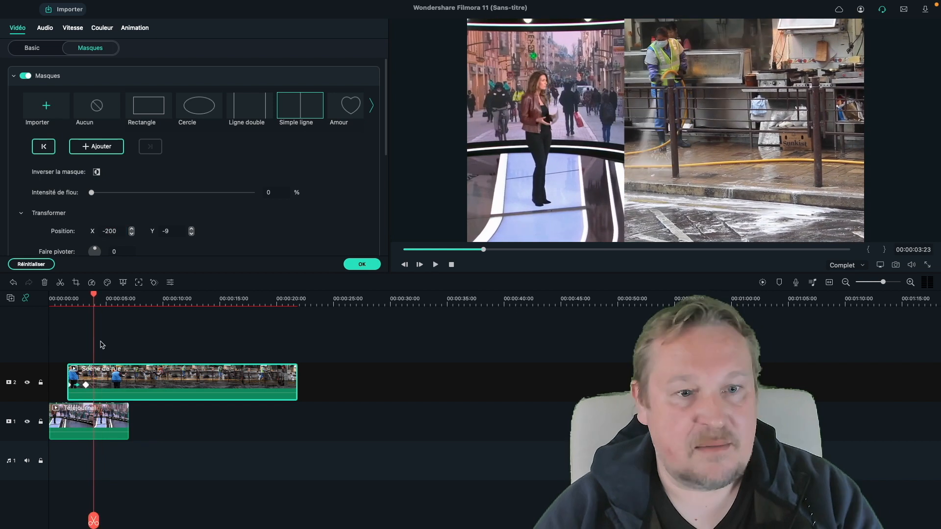
- At about 6 seconds into the clip, add a mask keyframe and set its X position to 1000
{"action": "left_click_drag", "start_coordinate": [95, 300], "coordinate": [121, 296]}
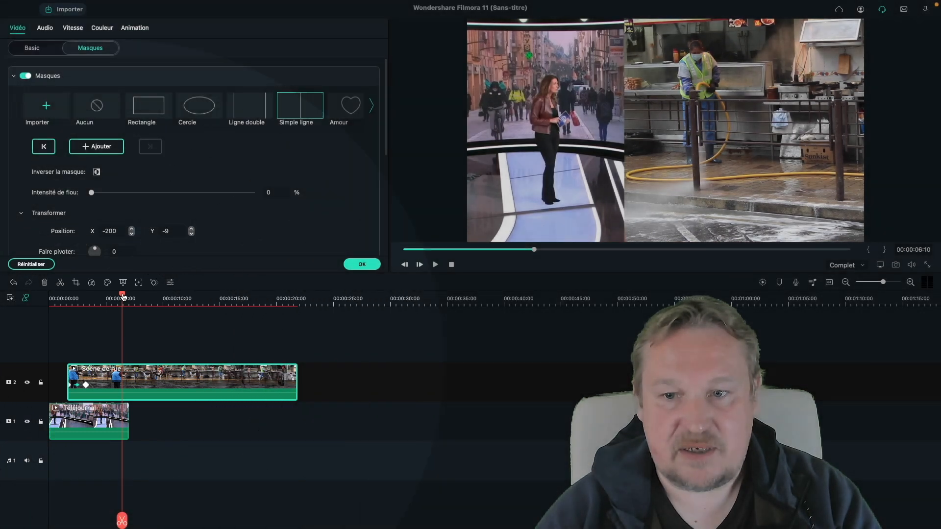
{"action": "left_click_drag", "start_coordinate": [123, 296], "coordinate": [118, 297]}
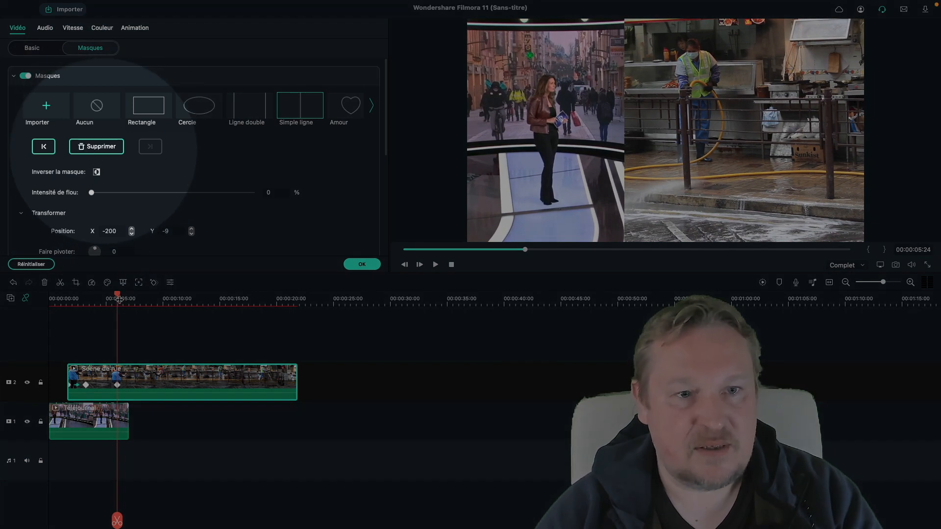
{"action": "left_click_drag", "start_coordinate": [119, 298], "coordinate": [129, 298]}
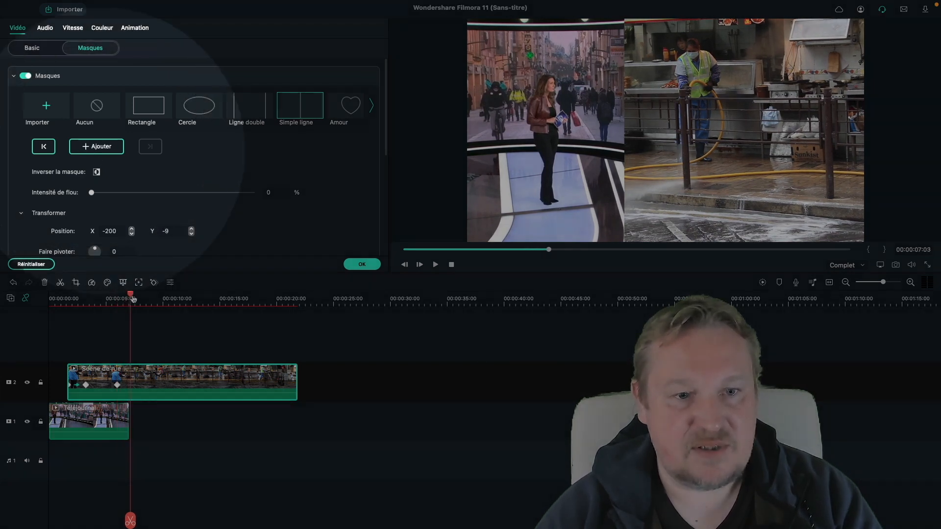
{"action": "left_click", "coordinate": [96, 146]}
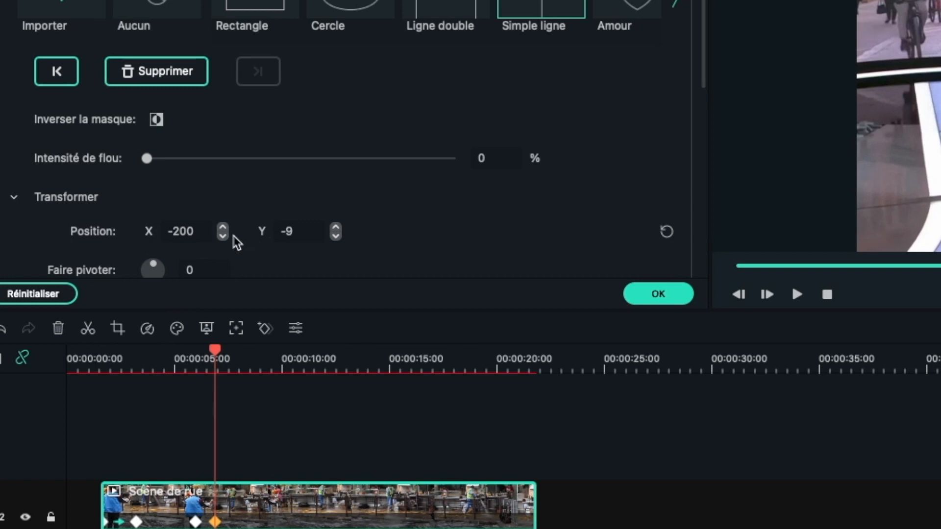
{"action": "double_click", "coordinate": [198, 228]}
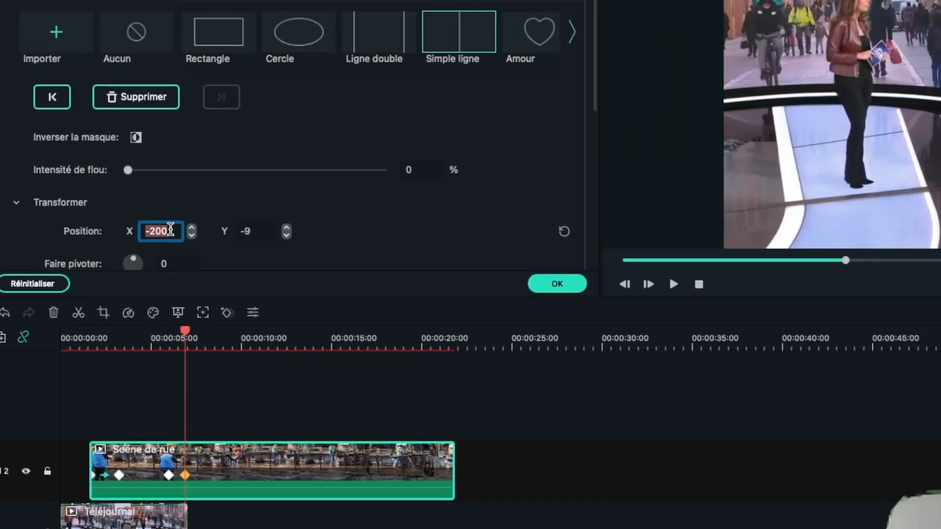
{"action": "type", "text": "1"}
{"action": "type", "text": "000"}
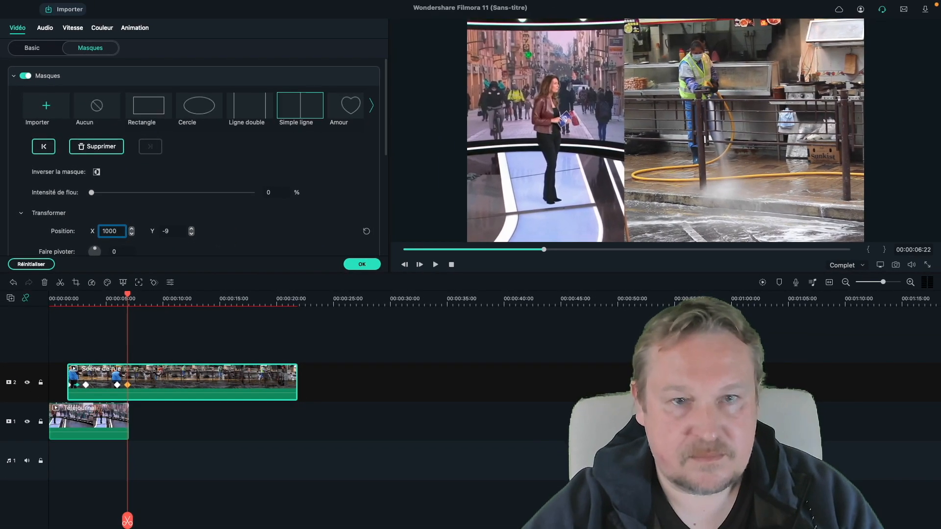
{"action": "key", "text": "Return"}
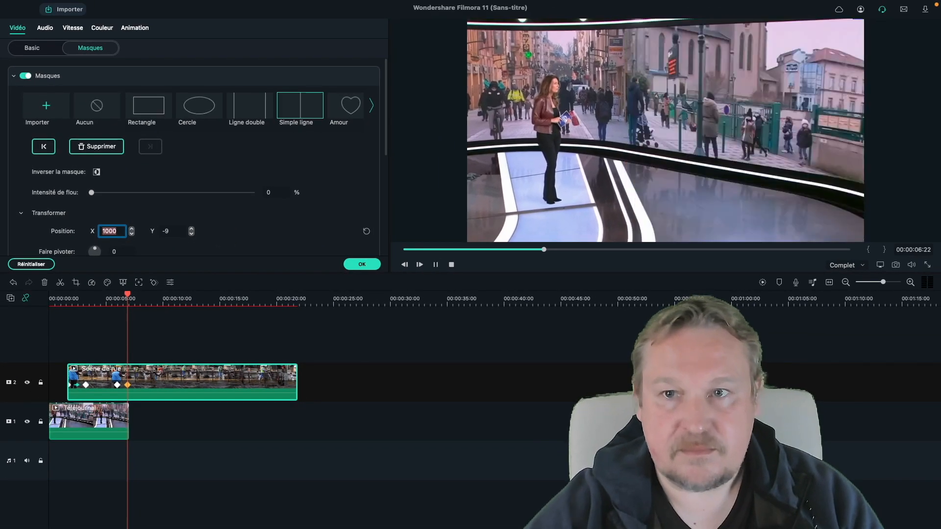
- Move the street clip to the start of the timeline and play back the animated wipe
{"action": "key", "text": "space"}
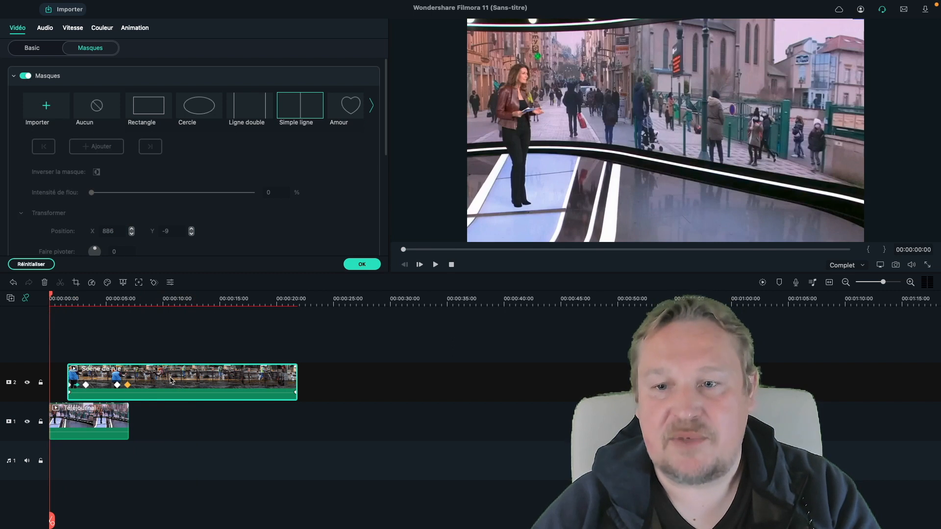
{"action": "left_click_drag", "start_coordinate": [171, 380], "coordinate": [144, 377]}
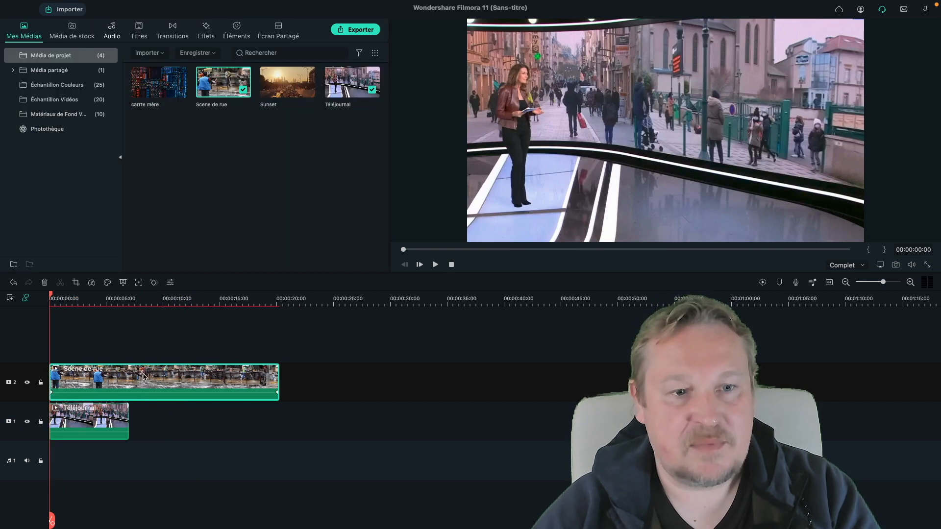
{"action": "key", "text": "space"}
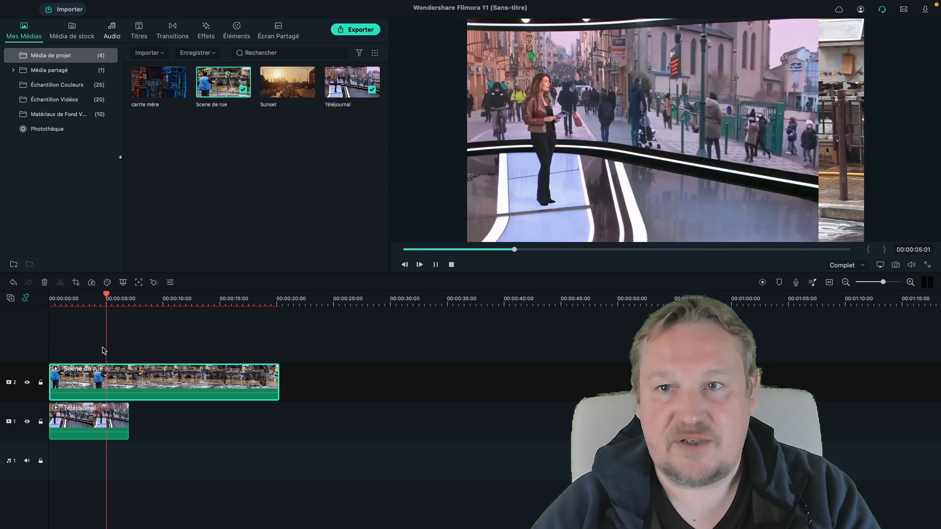
{"action": "key", "text": "space"}
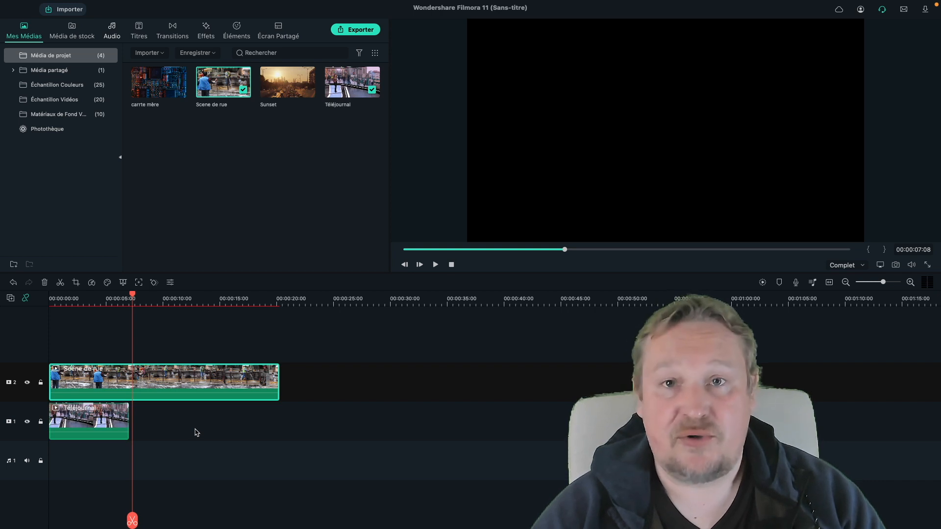
{"action": "left_click", "coordinate": [196, 433]}
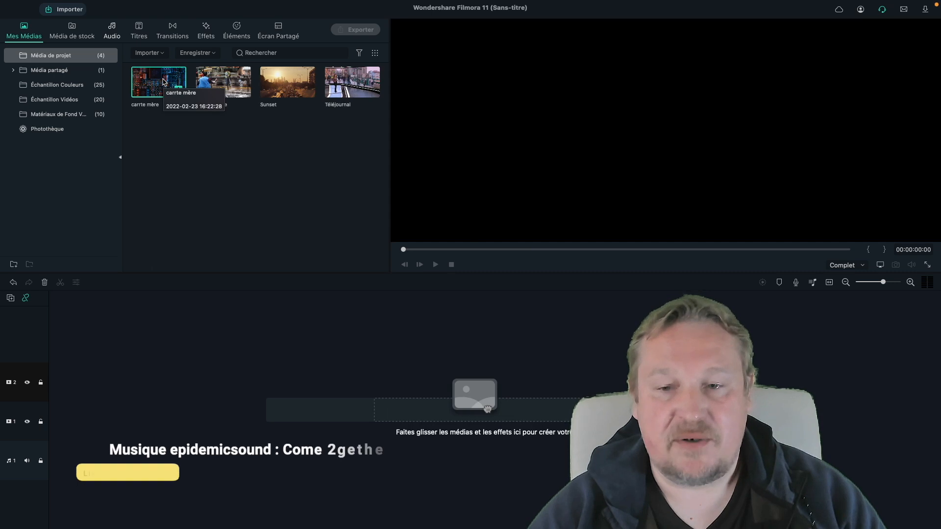
- Add the carrte mère clip to the first video track and lower its opacity to 43%
{"action": "left_click_drag", "start_coordinate": [163, 81], "coordinate": [51, 429]}
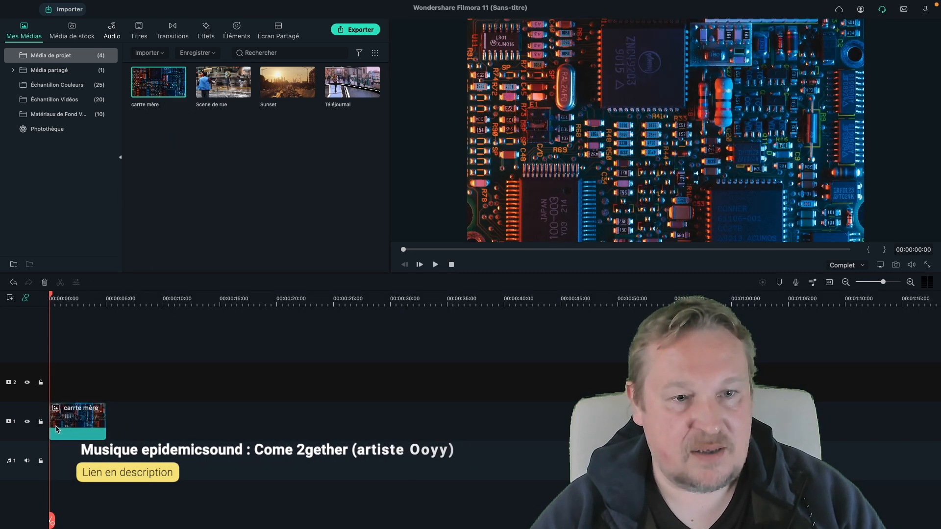
{"action": "double_click", "coordinate": [77, 413]}
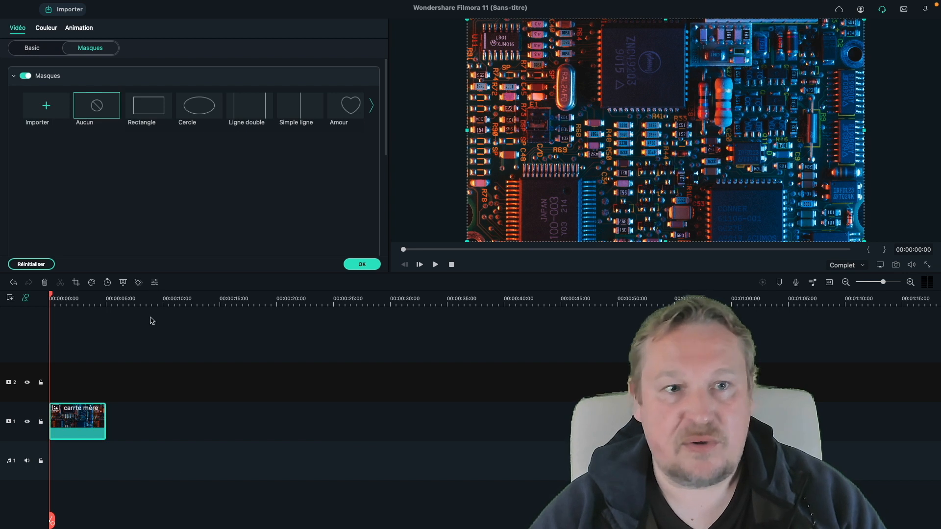
{"action": "left_click", "coordinate": [43, 49]}
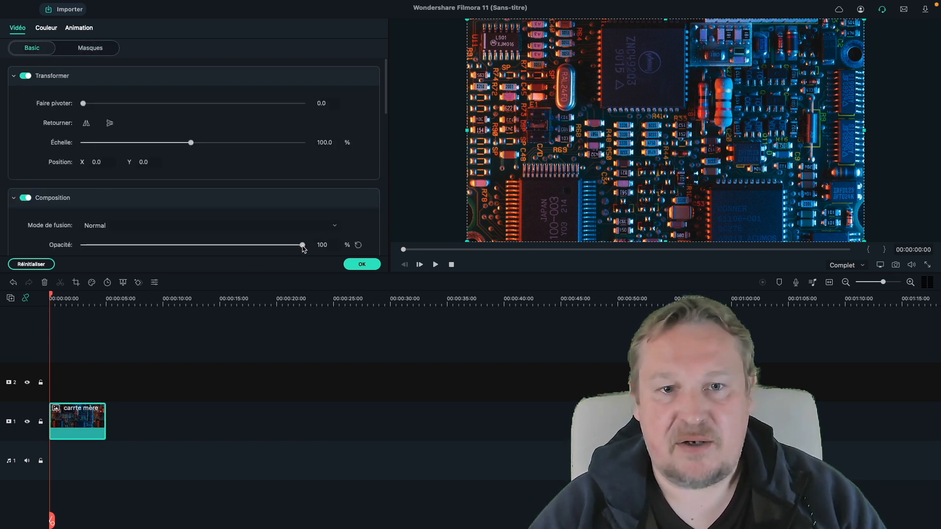
{"action": "left_click_drag", "start_coordinate": [278, 248], "coordinate": [176, 250]}
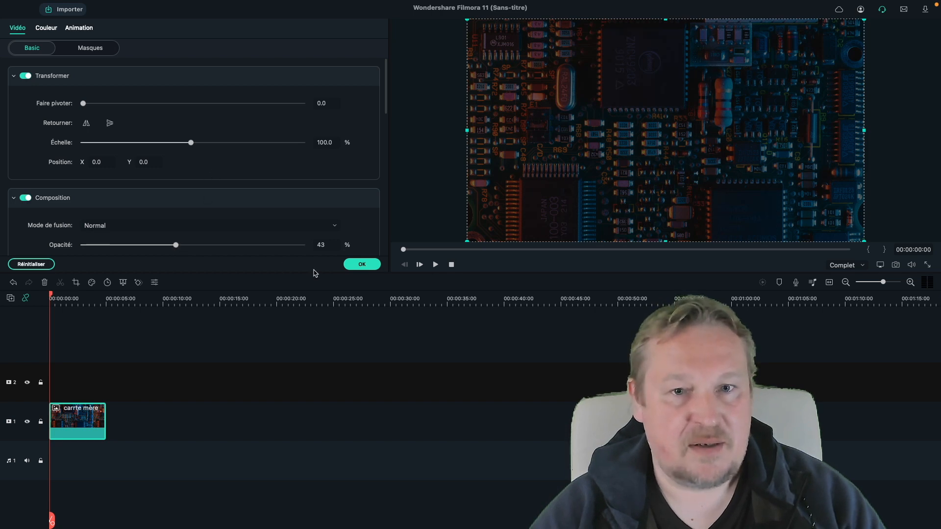
{"action": "left_click", "coordinate": [362, 265]}
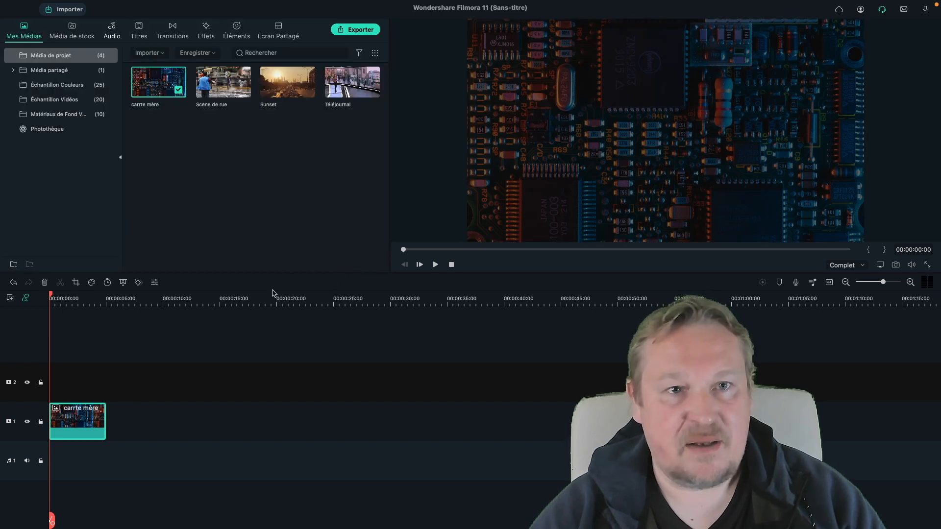
- Add another carrte mère clip on the second track and scale it to 218%
{"action": "left_click_drag", "start_coordinate": [160, 79], "coordinate": [54, 377]}
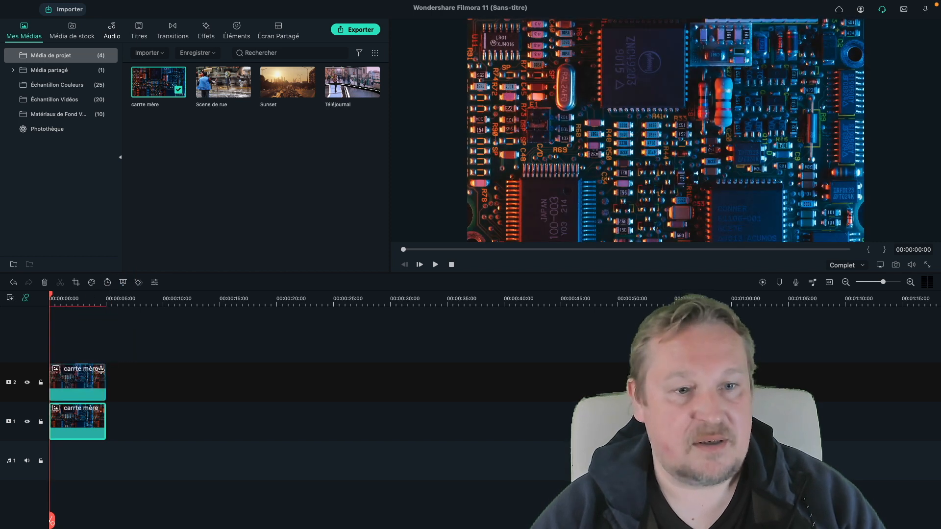
{"action": "double_click", "coordinate": [68, 386]}
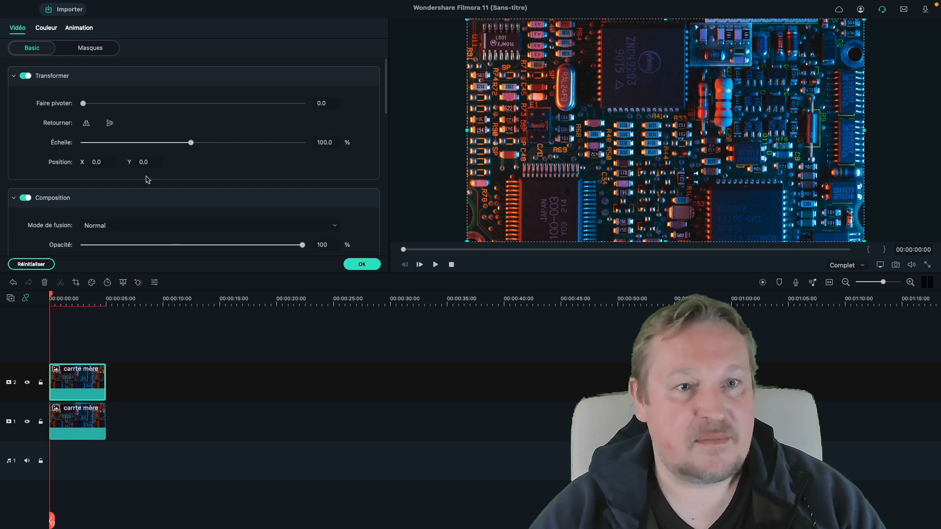
{"action": "left_click_drag", "start_coordinate": [190, 143], "coordinate": [234, 143]}
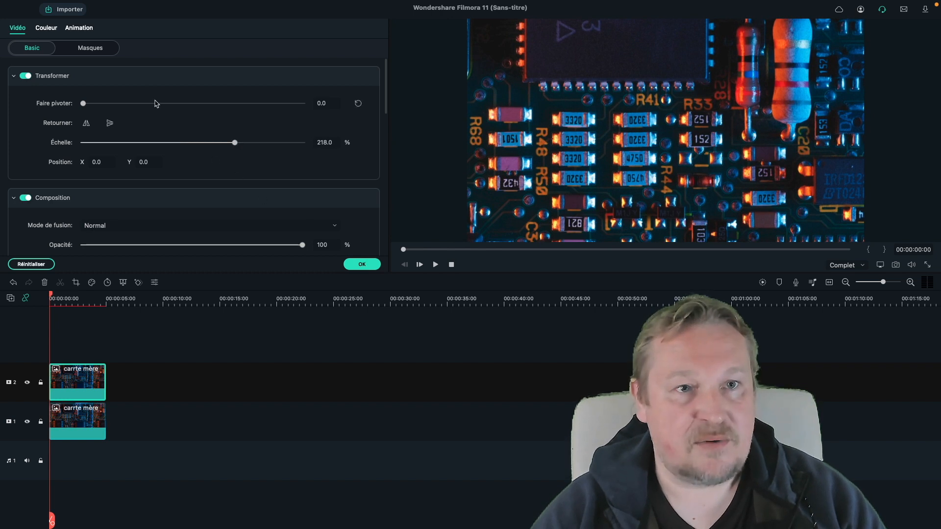
- Apply a Cercle mask to the upper carrte mère clip
{"action": "left_click", "coordinate": [93, 49]}
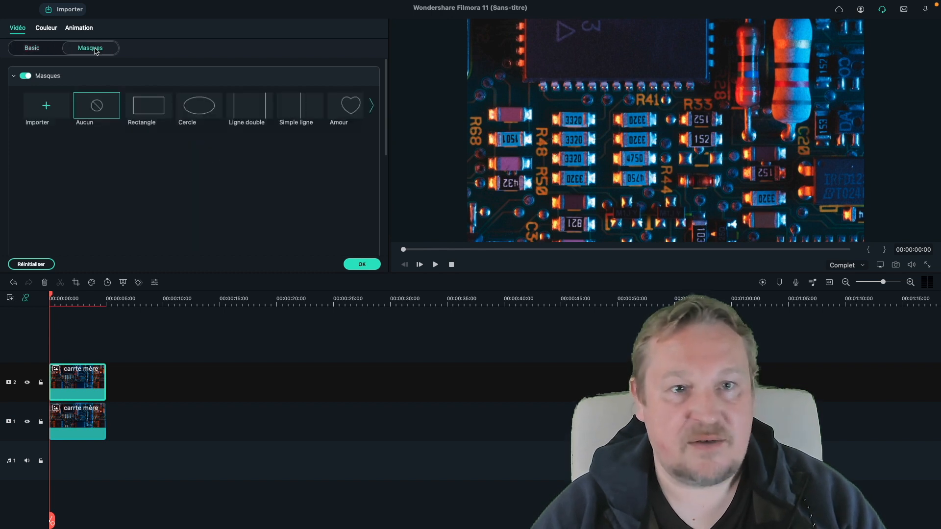
{"action": "left_click", "coordinate": [200, 109]}
{"action": "left_click_drag", "start_coordinate": [483, 130], "coordinate": [551, 131]}
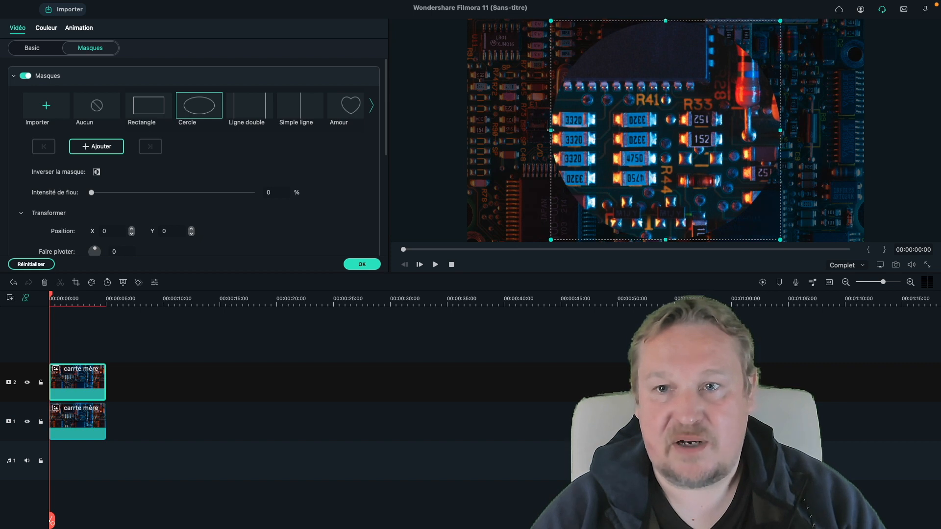
- Shrink the circle mask to 34% and move it to X -275, Y 85 near the frame's upper left
{"action": "scroll", "coordinate": [296, 223], "scroll_direction": "down", "scroll_amount": 4}
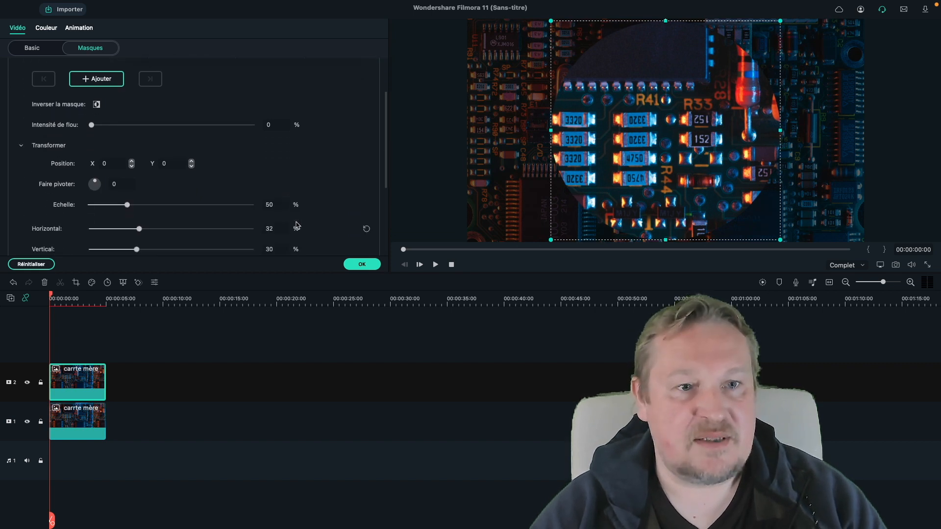
{"action": "left_click_drag", "start_coordinate": [127, 180], "coordinate": [114, 180]}
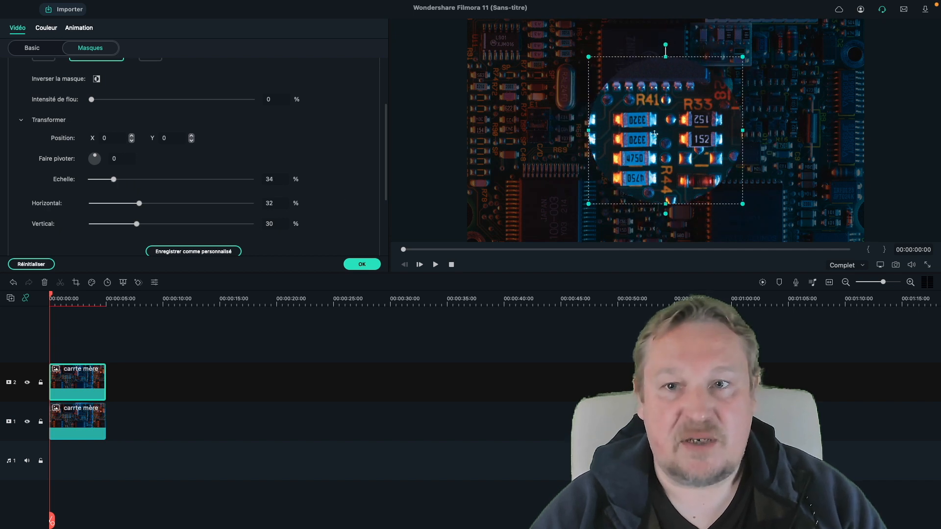
{"action": "left_click_drag", "start_coordinate": [655, 133], "coordinate": [531, 97]}
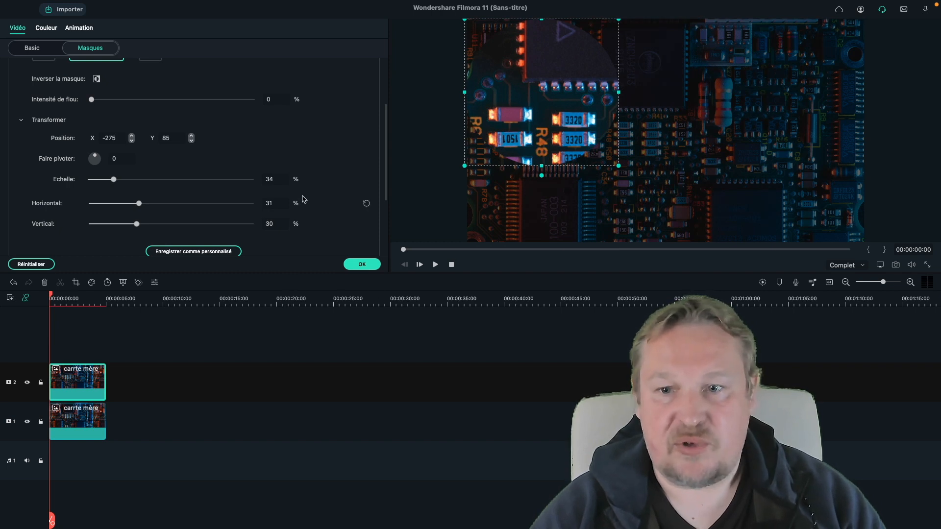
- At the clip's end, keyframe the circle mask to position X 200, Y 0, preview the motion and apply the mask
{"action": "scroll", "coordinate": [157, 147], "scroll_direction": "up", "scroll_amount": 2}
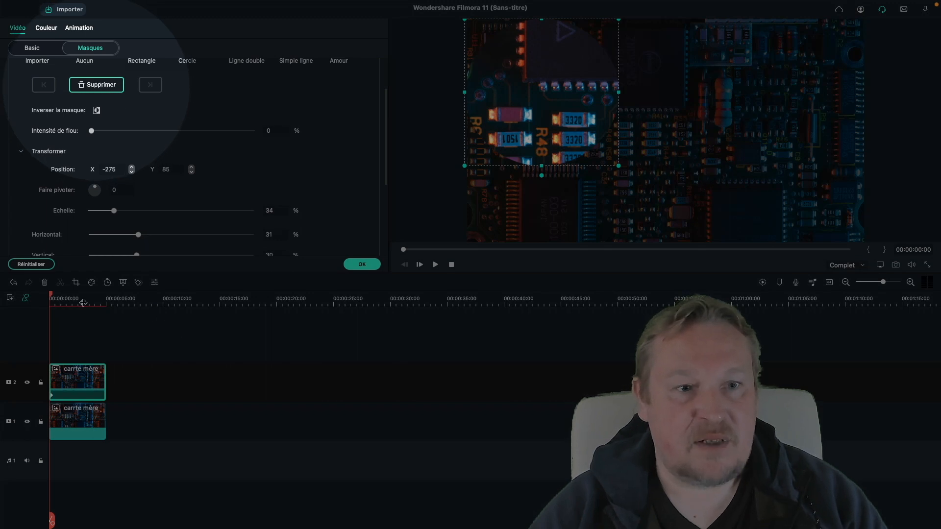
{"action": "left_click_drag", "start_coordinate": [52, 296], "coordinate": [105, 300]}
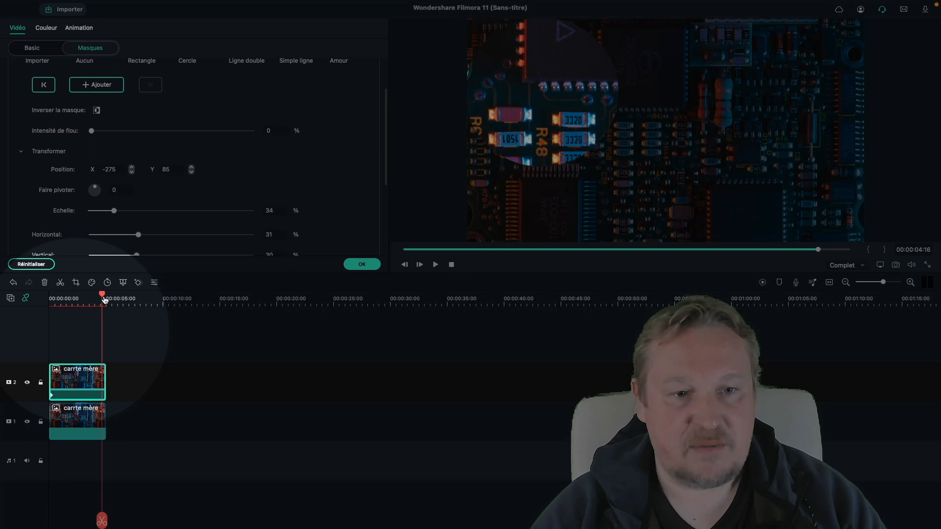
{"action": "scroll", "coordinate": [341, 159], "scroll_direction": "down", "scroll_amount": 2}
{"action": "scroll", "coordinate": [341, 158], "scroll_direction": "up", "scroll_amount": 2}
{"action": "left_click", "coordinate": [118, 161]}
{"action": "left_click", "coordinate": [176, 231]}
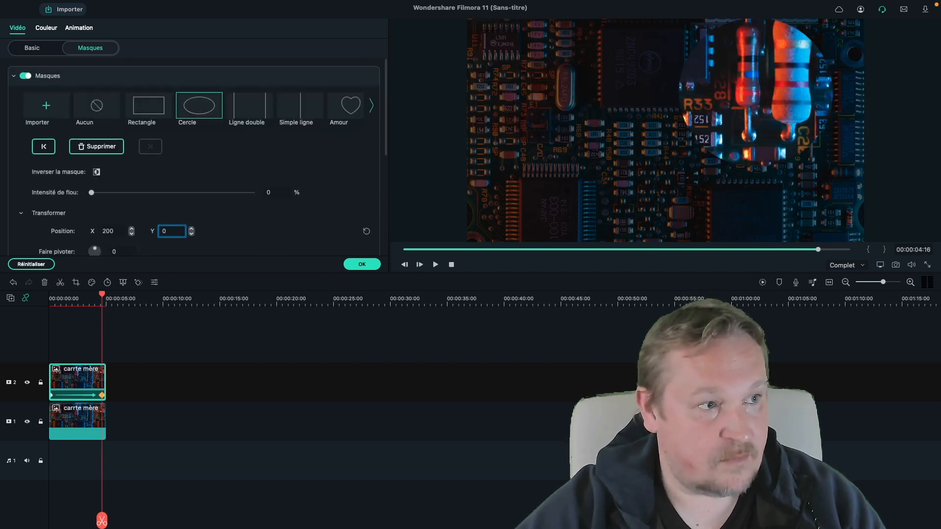
{"action": "type", "text": "0"}
{"action": "key", "text": "Return"}
{"action": "key", "text": "space"}
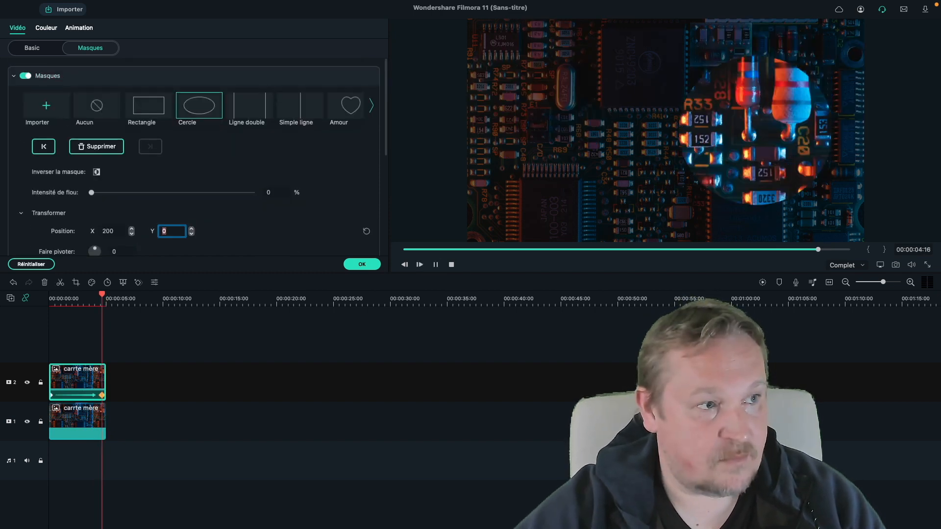
{"action": "left_click", "coordinate": [361, 265]}
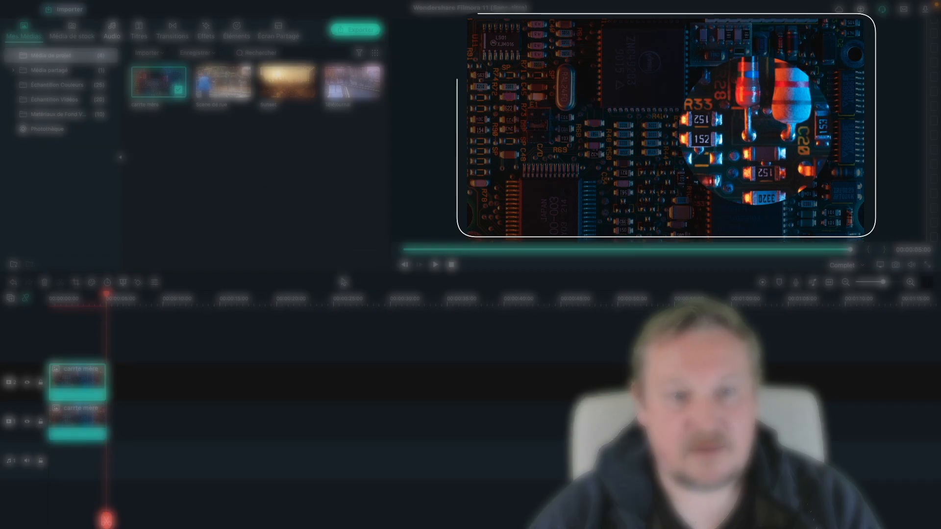
- Play the spotlight from the start, then delete both carrte mère clips from the timeline
{"action": "left_click", "coordinate": [46, 301]}
{"action": "key", "text": "space"}
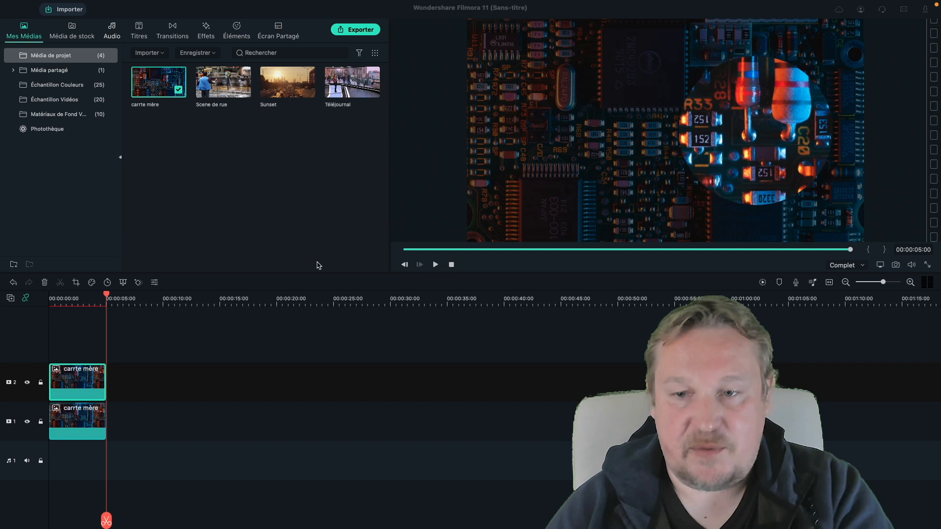
{"action": "left_click", "coordinate": [130, 429]}
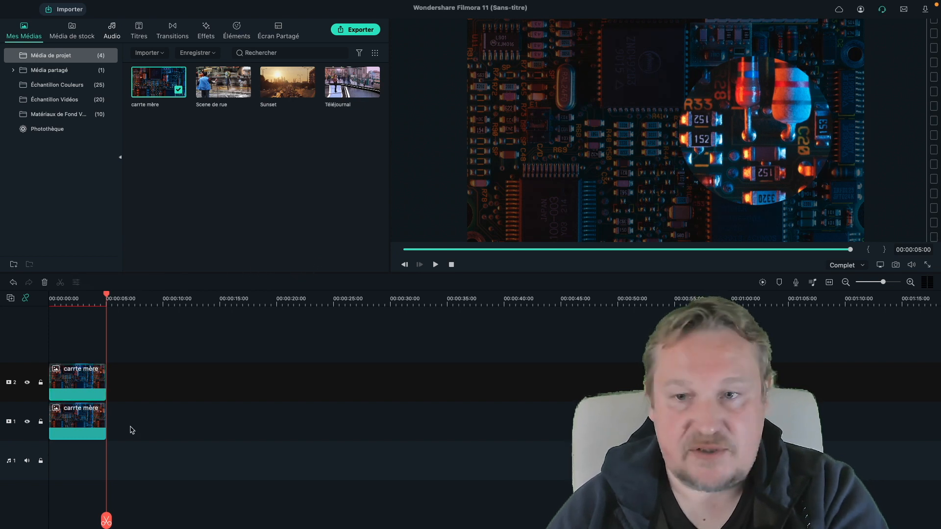
{"action": "key", "text": "Delete"}
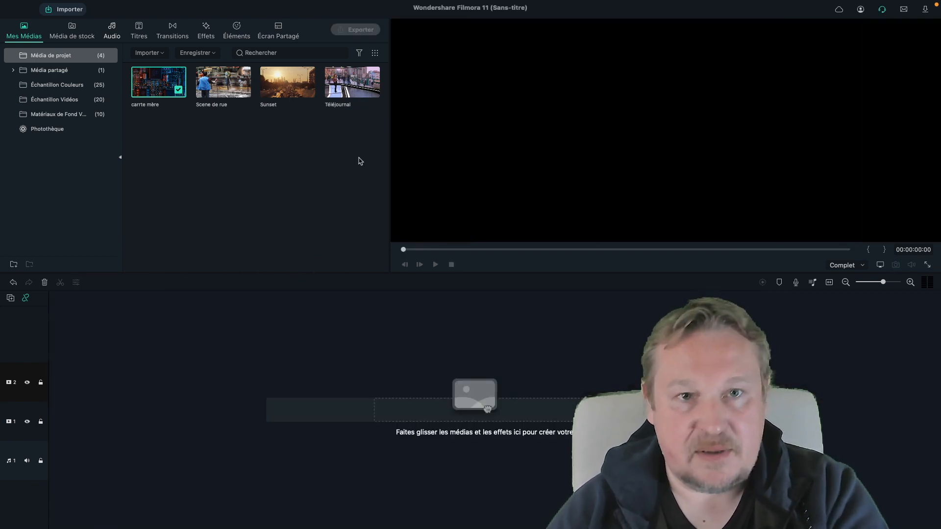
- Add the Sunset clip to the first video track
{"action": "left_click", "coordinate": [289, 82]}
{"action": "left_click_drag", "start_coordinate": [289, 80], "coordinate": [44, 417]}
{"action": "left_click", "coordinate": [420, 198]}
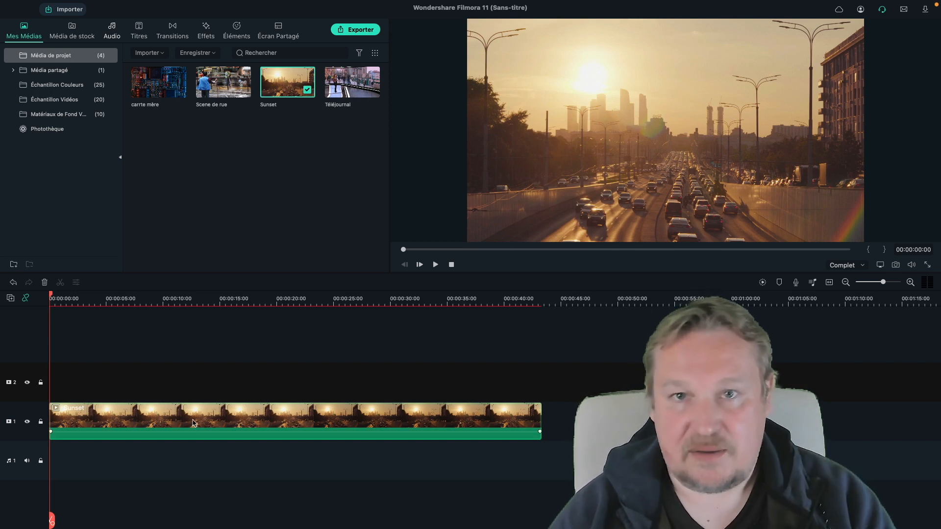
- Apply a Ligne double mask to the Sunset clip, rotated to -90 with a Horizontal width of 0%
{"action": "double_click", "coordinate": [193, 422]}
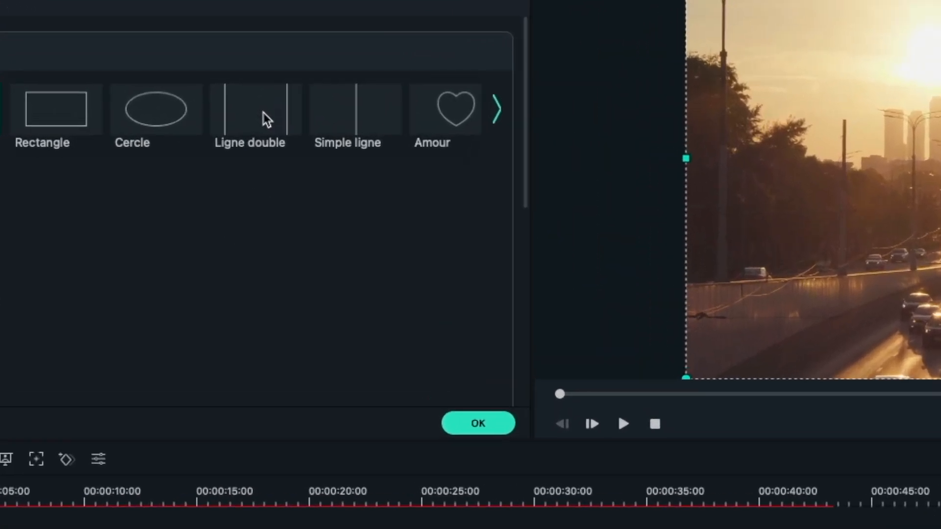
{"action": "left_click", "coordinate": [262, 113]}
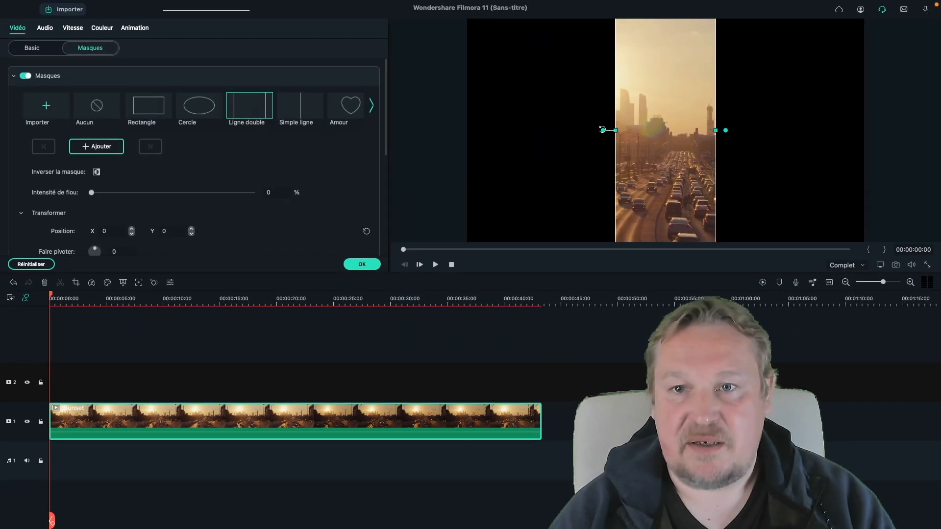
{"action": "left_click_drag", "start_coordinate": [602, 130], "coordinate": [663, 196]}
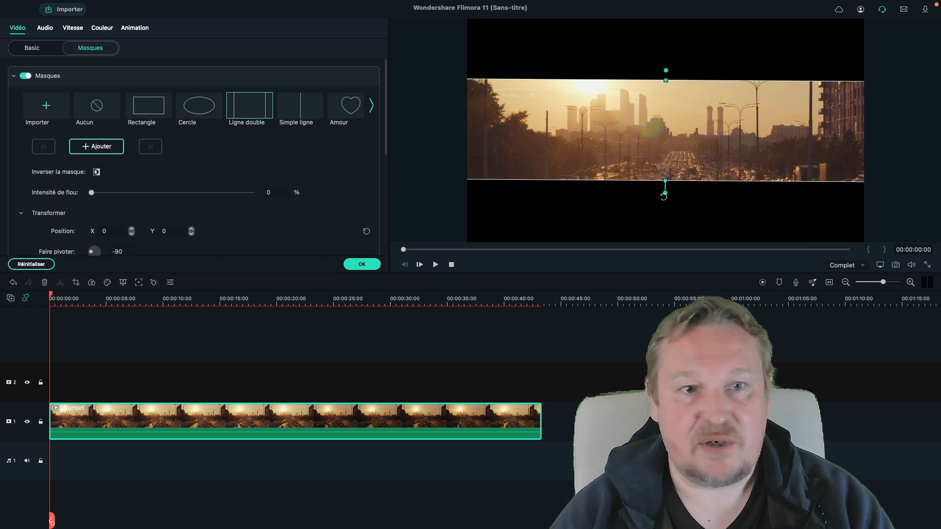
{"action": "scroll", "coordinate": [288, 221], "scroll_direction": "down", "scroll_amount": 3}
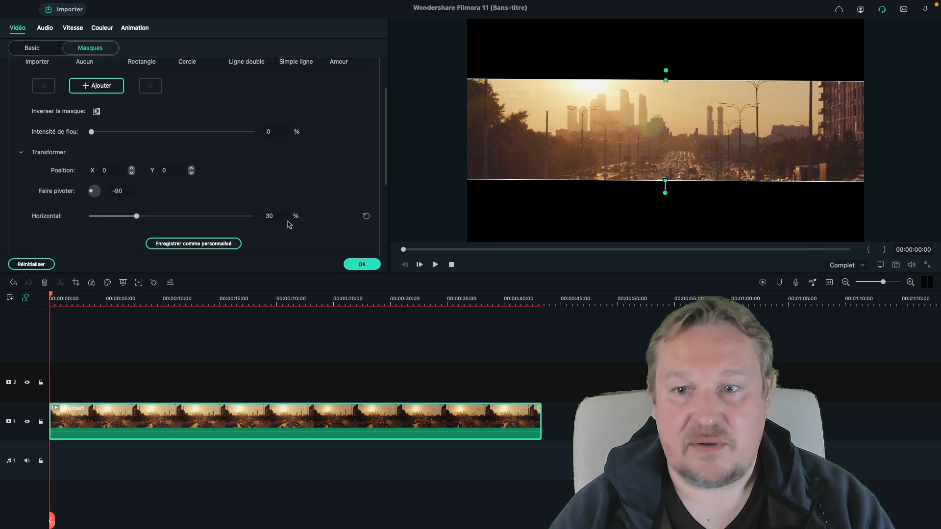
{"action": "scroll", "coordinate": [163, 207], "scroll_direction": "down", "scroll_amount": 1}
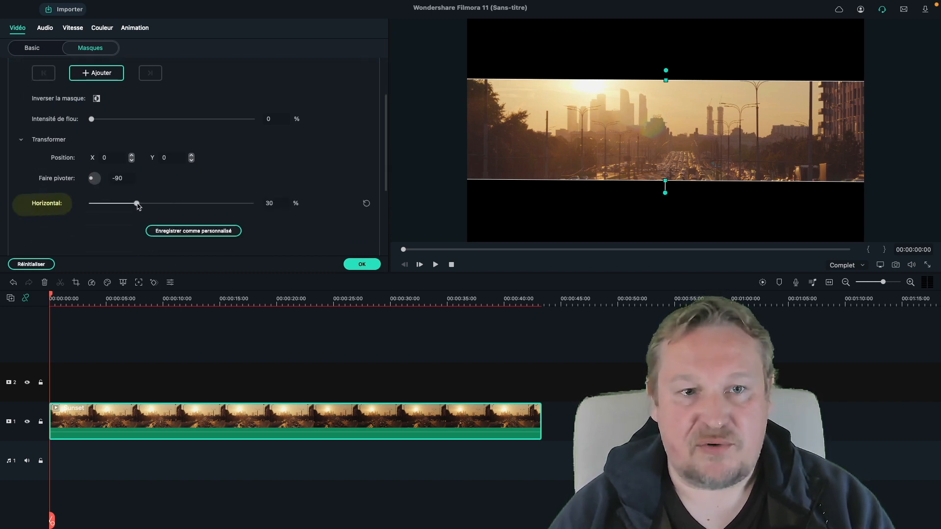
{"action": "left_click_drag", "start_coordinate": [137, 204], "coordinate": [48, 210]}
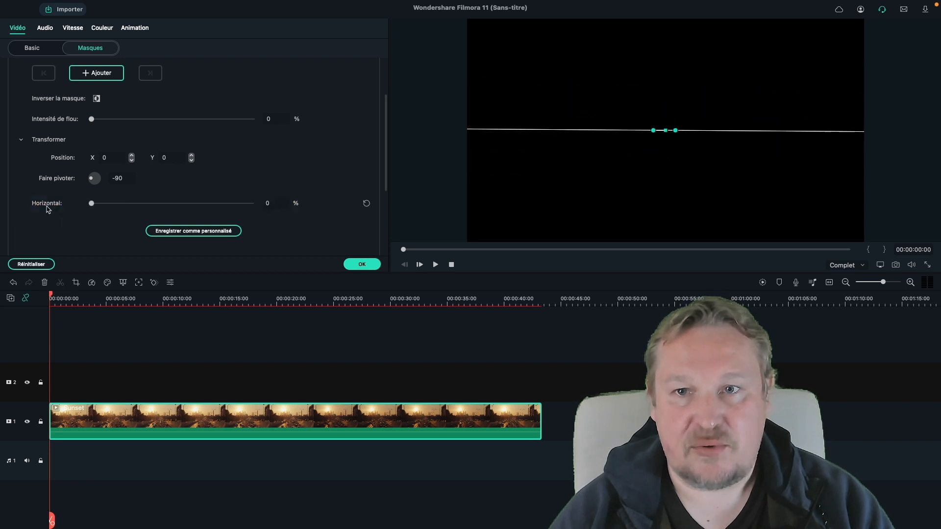
- Try keyframing the mask's Horizontal width to 54% at about 1 second, then delete all the clip's keyframes
{"action": "scroll", "coordinate": [306, 172], "scroll_direction": "up", "scroll_amount": 6}
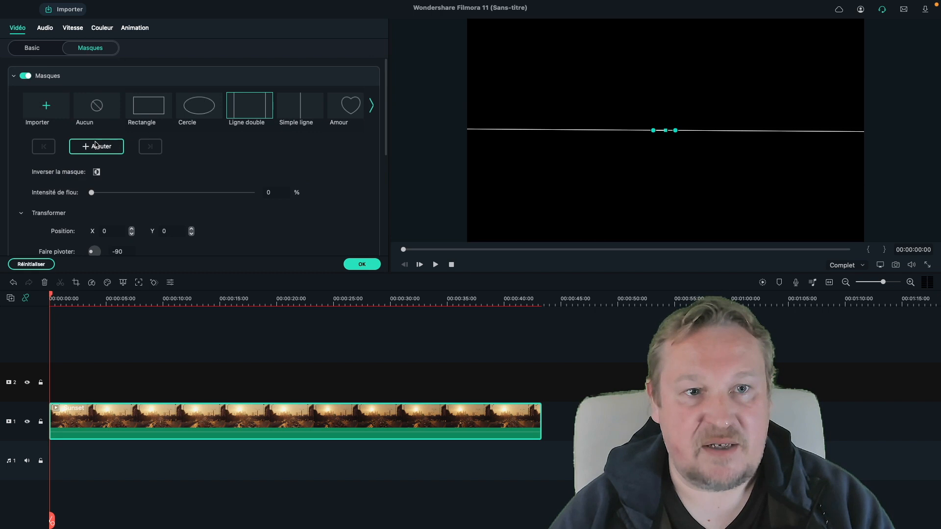
{"action": "left_click", "coordinate": [95, 145]}
{"action": "mouse_move", "coordinate": [50, 297]}
{"action": "left_mouse_down"}
{"action": "mouse_move", "coordinate": [78, 297]}
{"action": "mouse_move", "coordinate": [68, 297]}
{"action": "left_mouse_up"}
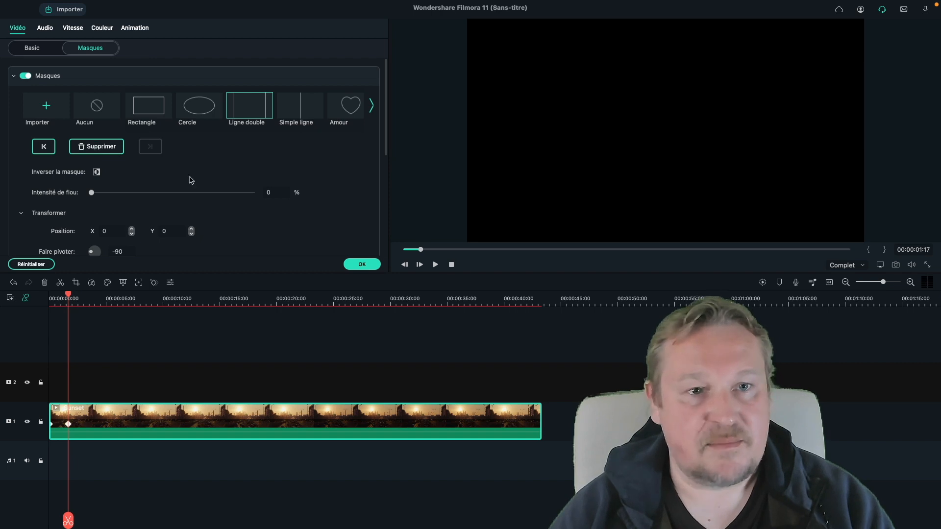
{"action": "scroll", "coordinate": [223, 226], "scroll_direction": "down", "scroll_amount": 3}
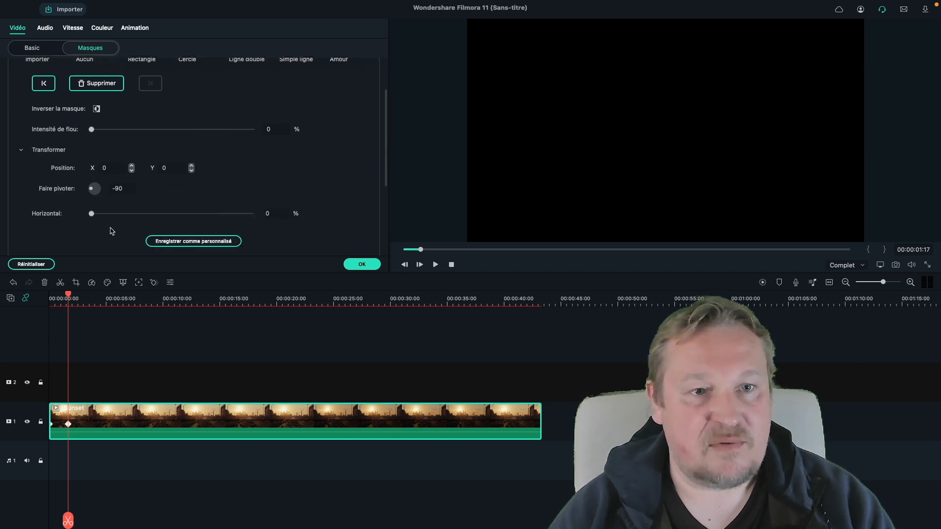
{"action": "left_click_drag", "start_coordinate": [92, 216], "coordinate": [177, 226]}
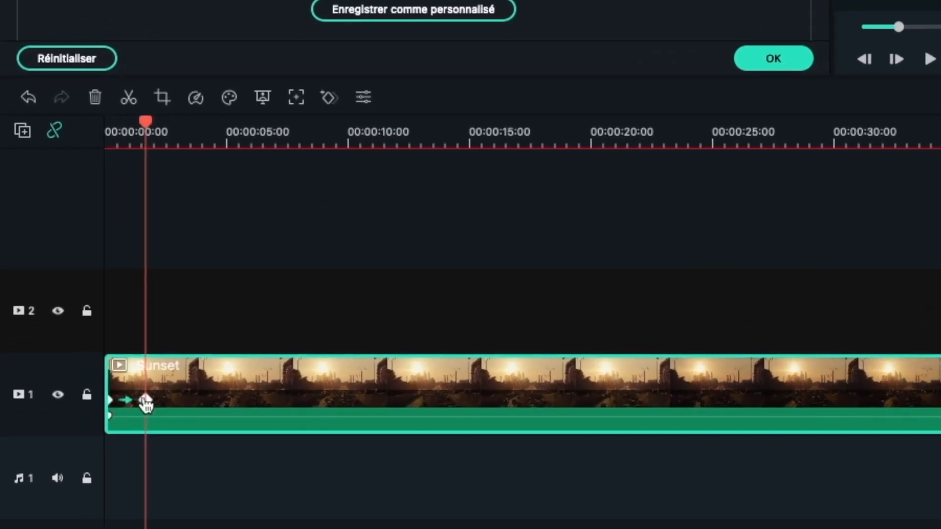
{"action": "left_click", "coordinate": [145, 399]}
{"action": "mouse_move", "coordinate": [145, 398]}
{"action": "left_mouse_down"}
{"action": "mouse_move", "coordinate": [262, 399]}
{"action": "mouse_move", "coordinate": [186, 400]}
{"action": "mouse_move", "coordinate": [243, 411]}
{"action": "left_mouse_up"}
{"action": "right_click", "coordinate": [151, 402]}
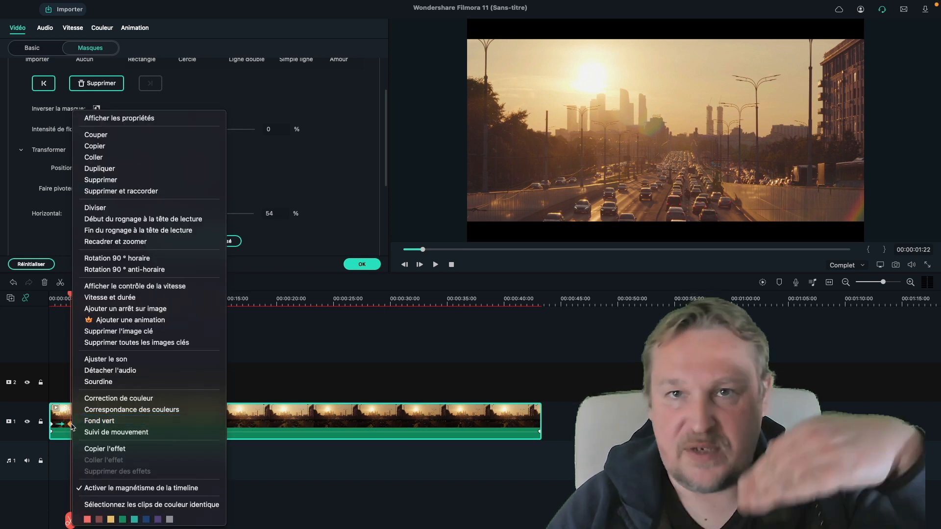
{"action": "left_click", "coordinate": [133, 344]}
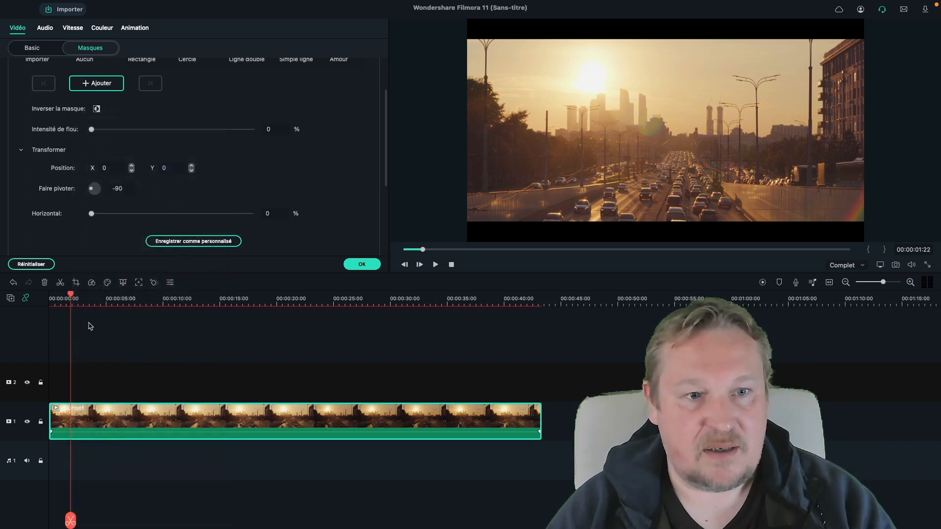
- Reapply an upright Ligne double mask keyframed from 0% Horizontal at the start to 100% at 2 seconds, and apply it
{"action": "left_click_drag", "start_coordinate": [71, 297], "coordinate": [49, 297]}
{"action": "scroll", "coordinate": [206, 112], "scroll_direction": "up", "scroll_amount": 3}
{"action": "left_click", "coordinate": [249, 110]}
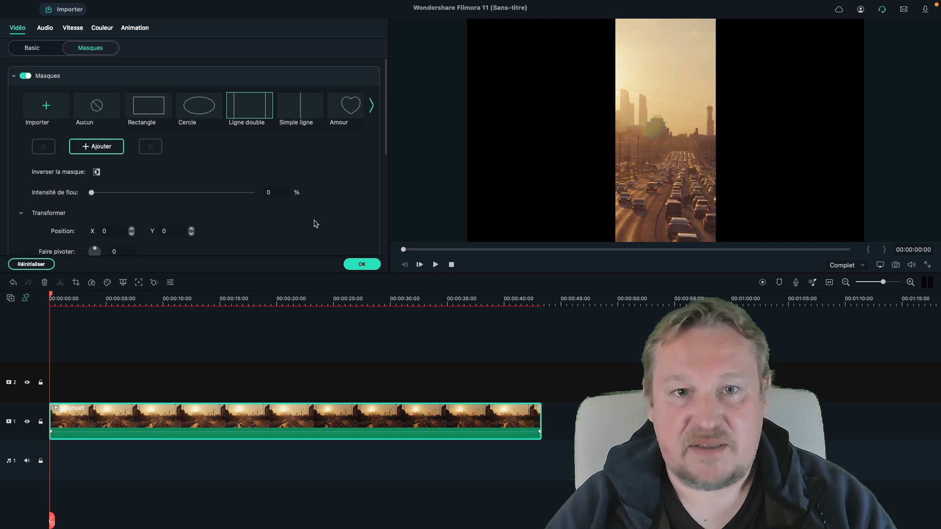
{"action": "scroll", "coordinate": [316, 224], "scroll_direction": "down", "scroll_amount": 4}
{"action": "left_click_drag", "start_coordinate": [134, 194], "coordinate": [72, 197]}
{"action": "scroll", "coordinate": [227, 202], "scroll_direction": "up", "scroll_amount": 3}
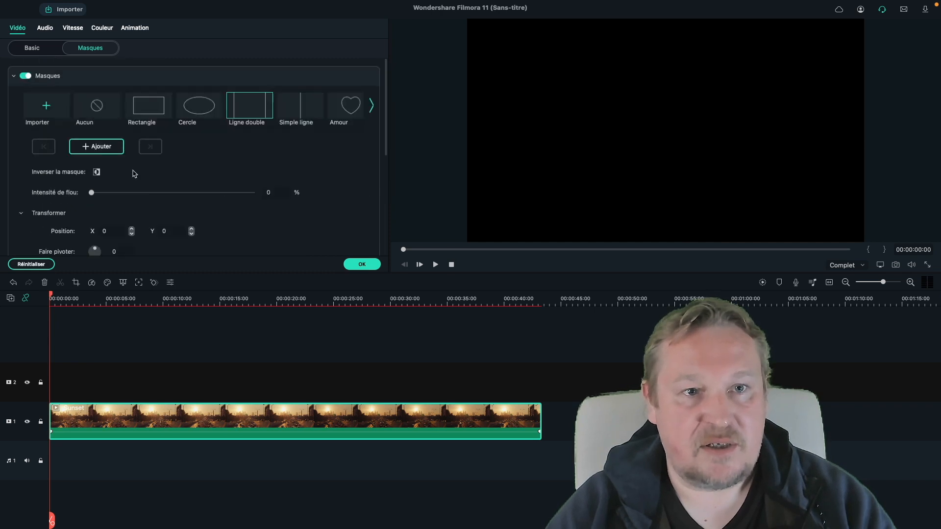
{"action": "left_click", "coordinate": [89, 149]}
{"action": "left_click_drag", "start_coordinate": [51, 297], "coordinate": [73, 298]}
{"action": "left_click", "coordinate": [104, 149]}
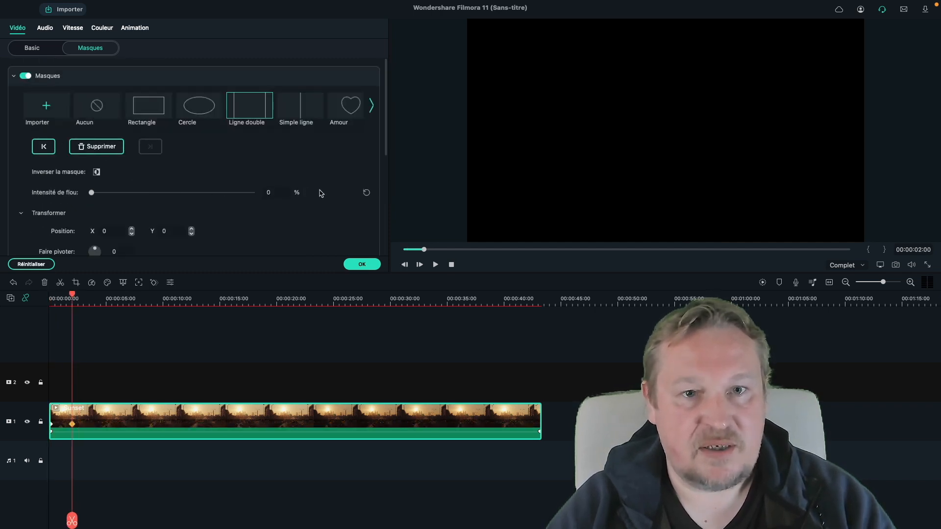
{"action": "scroll", "coordinate": [319, 192], "scroll_direction": "down", "scroll_amount": 3}
{"action": "left_click_drag", "start_coordinate": [91, 192], "coordinate": [251, 192]}
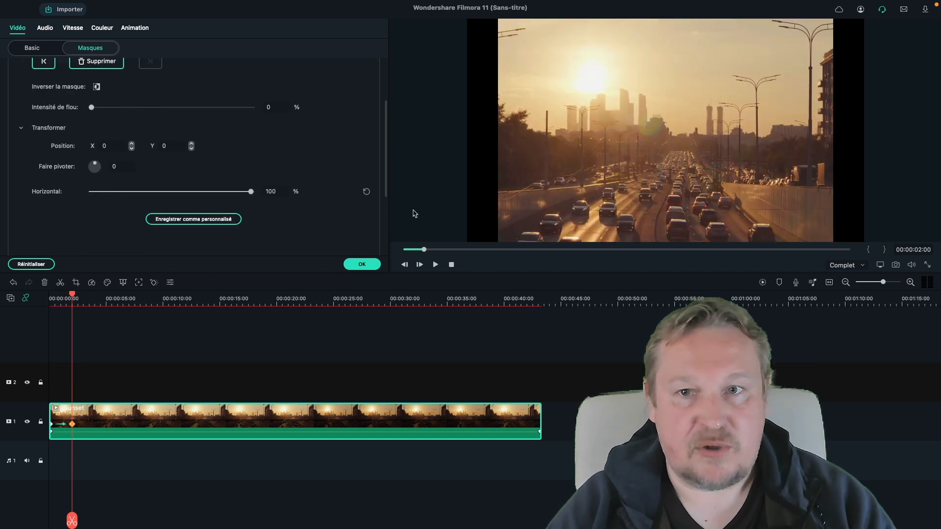
{"action": "left_click", "coordinate": [361, 264]}
- Play the mask reveal from the start of the clip
{"action": "left_click", "coordinate": [51, 298]}
{"action": "key", "text": "space"}
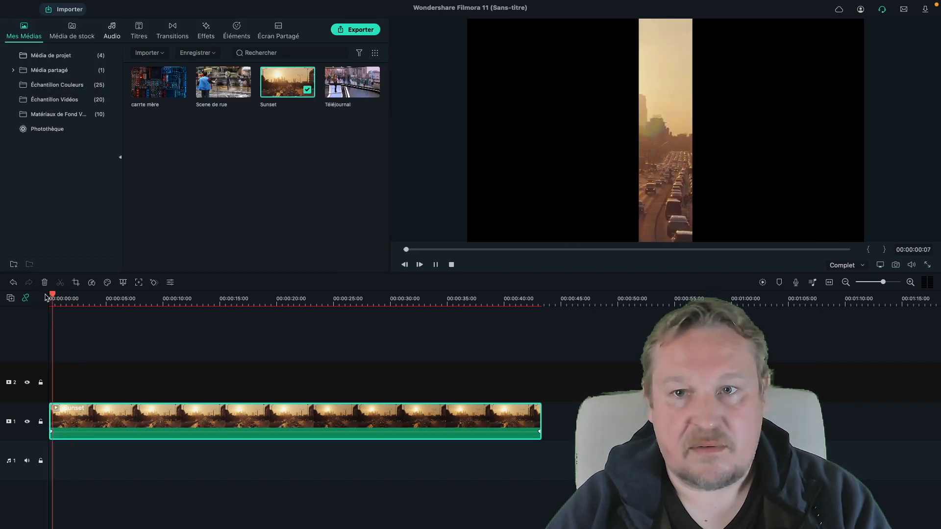
{"action": "key", "text": "space"}
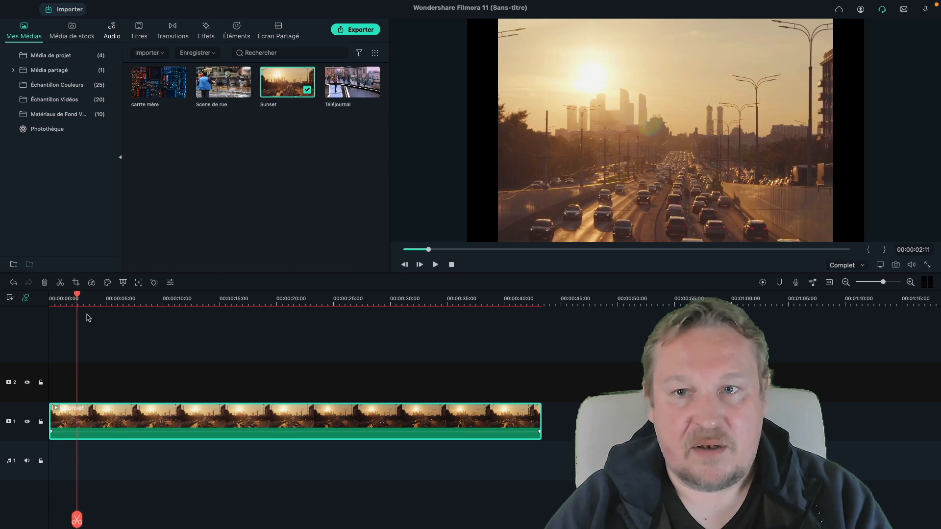
- Reapply the Ligne double mask rotated to 60, keyframing Horizontal from 0% at the start to 100% at about 2 seconds
{"action": "key", "text": "Home"}
{"action": "double_click", "coordinate": [113, 423]}
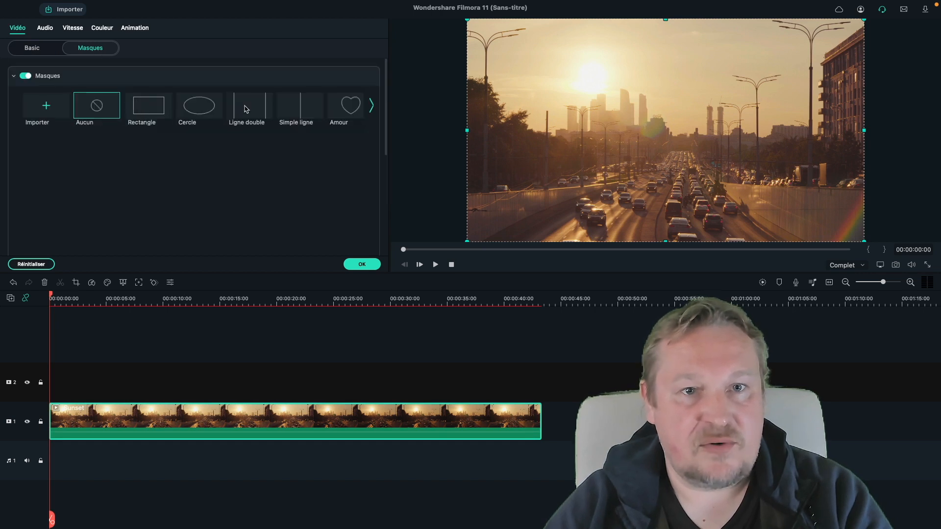
{"action": "left_click", "coordinate": [246, 109]}
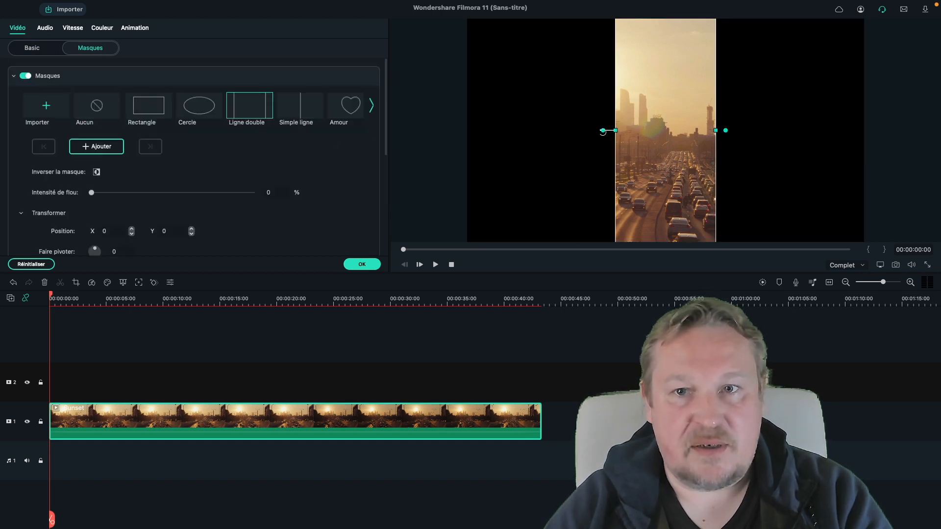
{"action": "left_click_drag", "start_coordinate": [603, 130], "coordinate": [593, 9]}
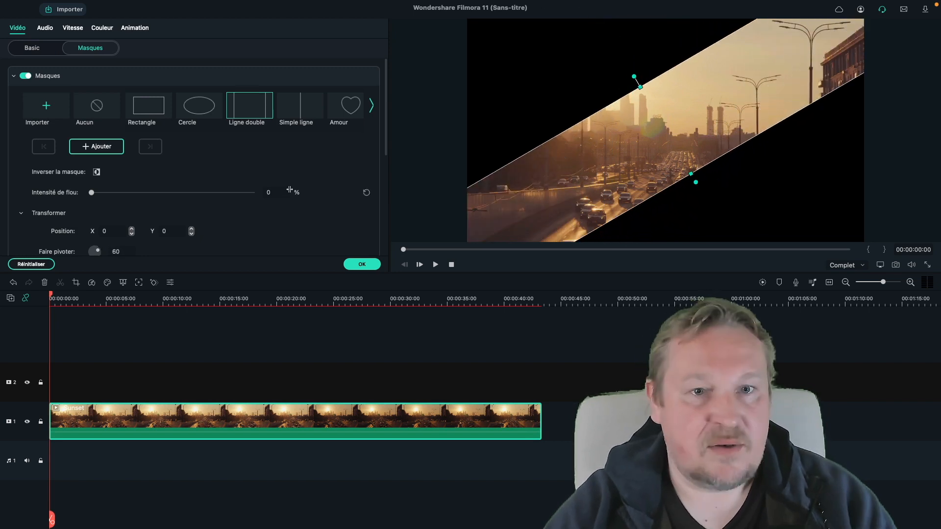
{"action": "scroll", "coordinate": [294, 223], "scroll_direction": "down", "scroll_amount": 3}
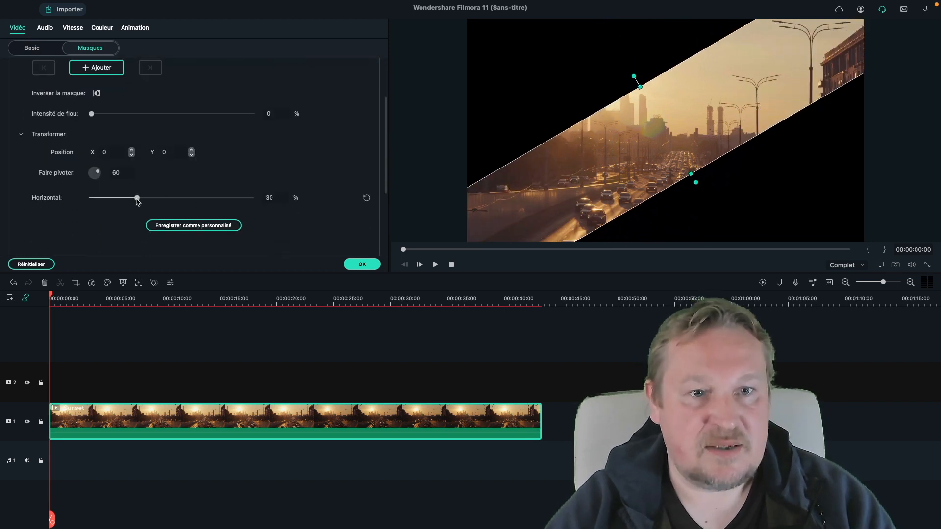
{"action": "left_click_drag", "start_coordinate": [138, 198], "coordinate": [91, 198]}
{"action": "left_click", "coordinate": [102, 71]}
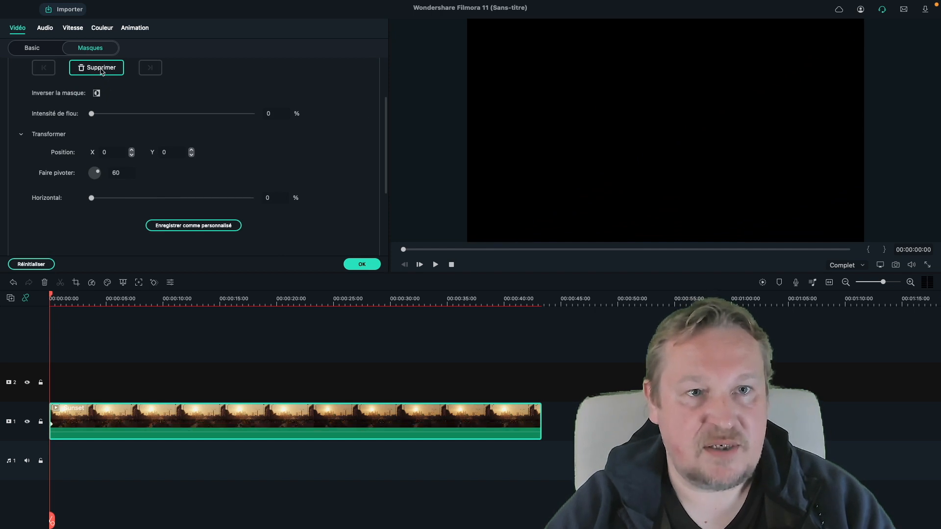
{"action": "left_click_drag", "start_coordinate": [51, 296], "coordinate": [75, 299]}
{"action": "left_click_drag", "start_coordinate": [91, 198], "coordinate": [354, 218]}
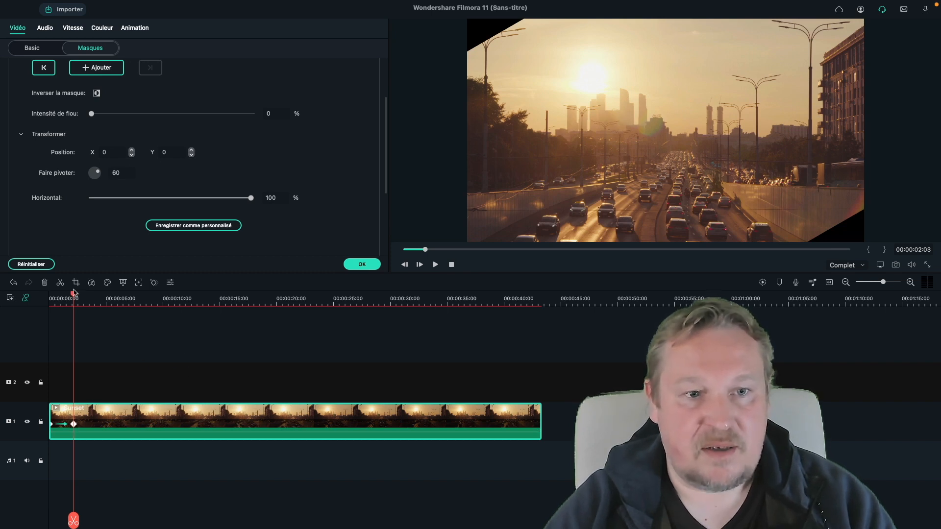
- Play back the diagonal reveal and split the Sunset clip at about 2 seconds
{"action": "left_click_drag", "start_coordinate": [74, 293], "coordinate": [26, 297]}
{"action": "key", "text": "space"}
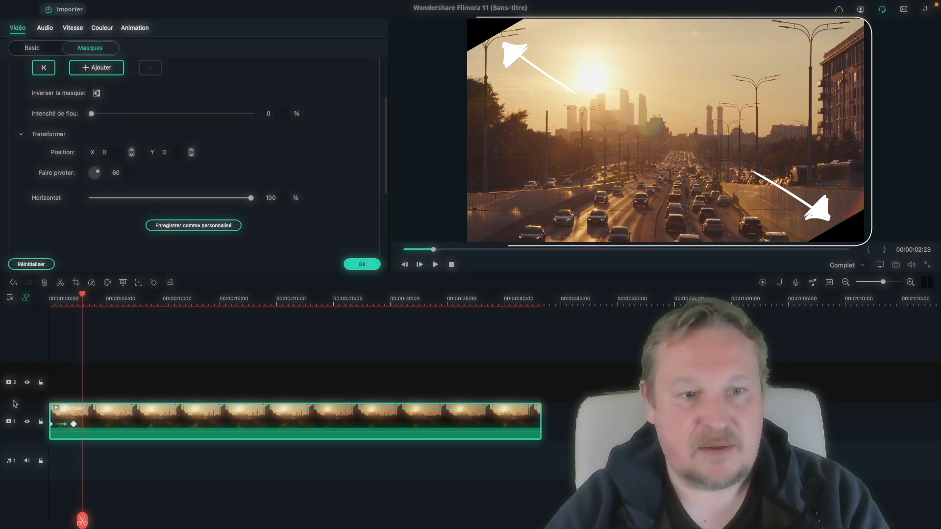
{"action": "left_click_drag", "start_coordinate": [76, 295], "coordinate": [74, 295]}
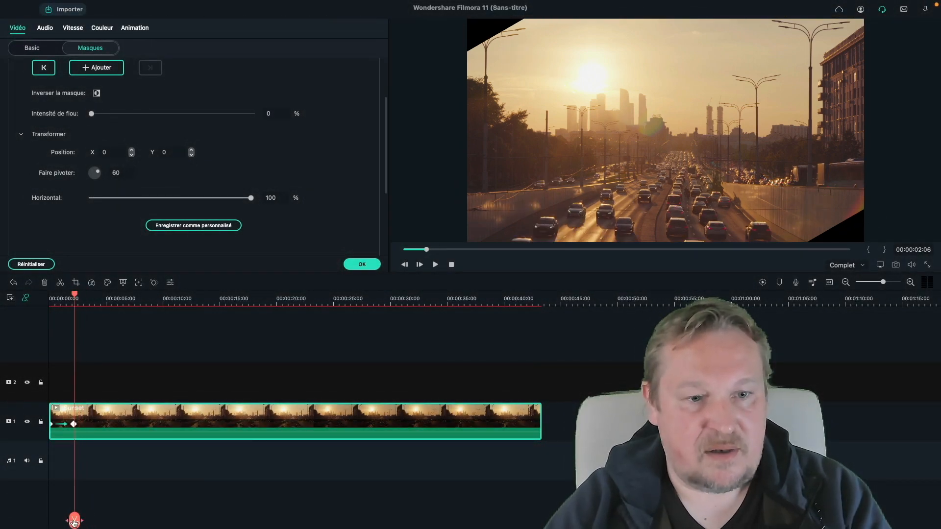
{"action": "left_click", "coordinate": [74, 522]}
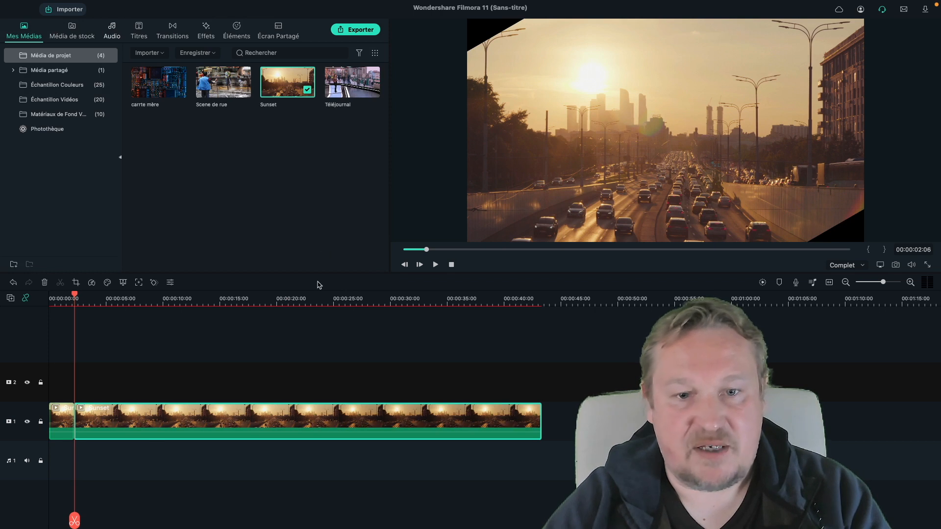
- Open the transitions library to pick a transition for the split
{"action": "left_click", "coordinate": [173, 29]}
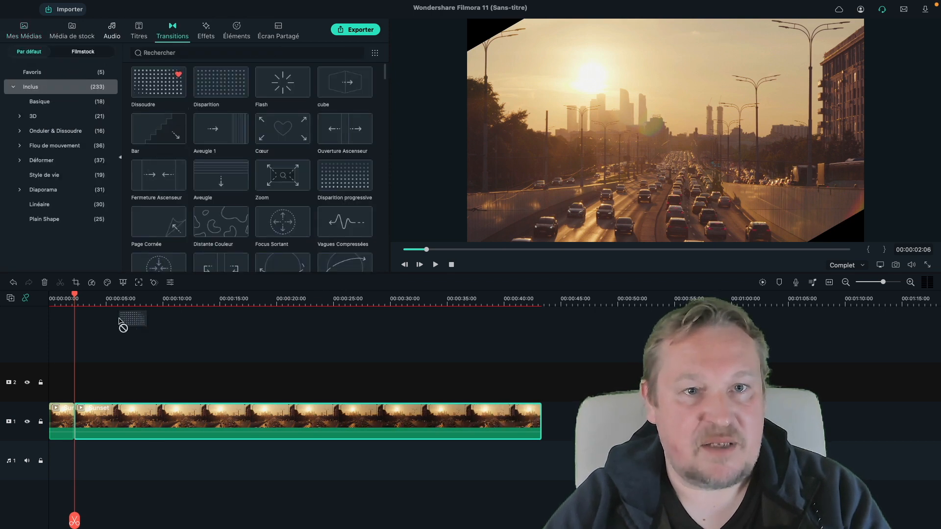
{"action": "left_click_drag", "start_coordinate": [72, 424], "coordinate": [69, 418]}
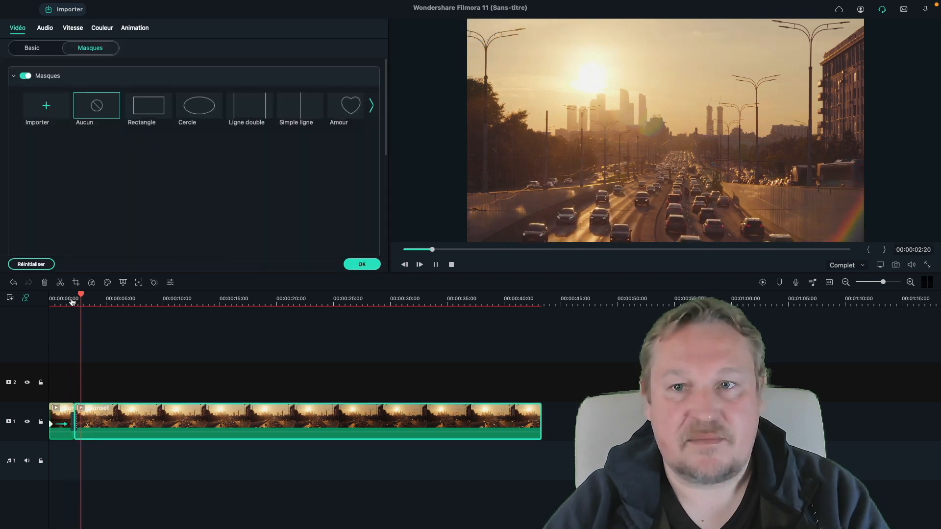
{"action": "left_click", "coordinate": [369, 265]}
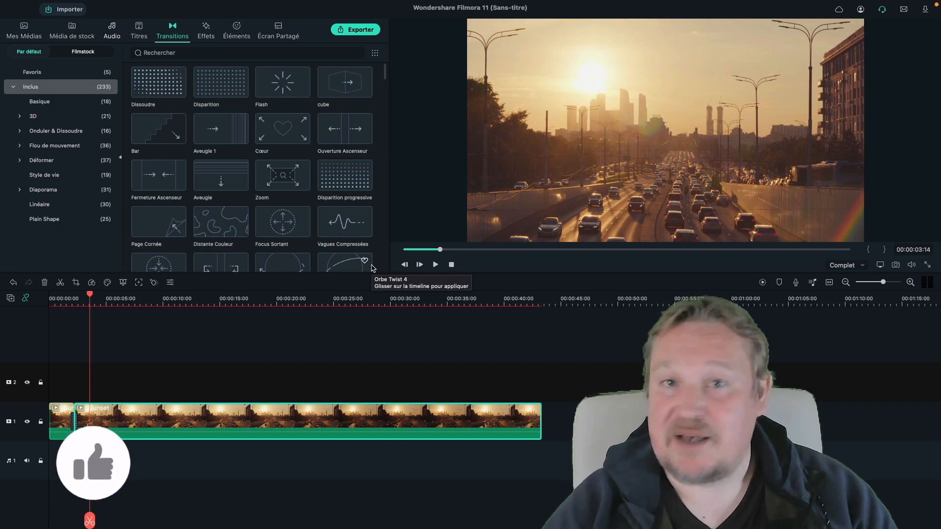